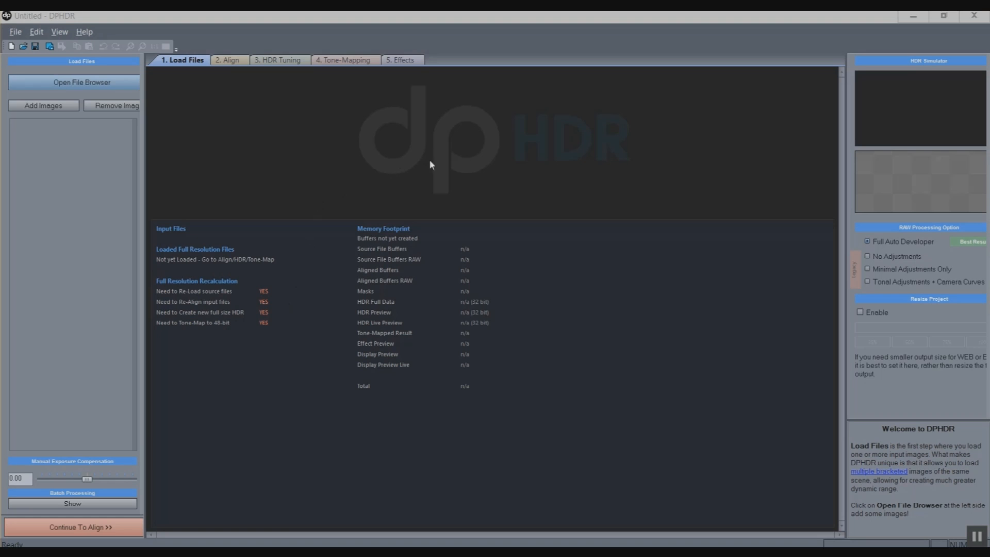
- Load the five bracketed World's Largest Kansas photos, DSC05606 through DSC05610, and proceed to the Align stage
{"action": "left_click", "coordinate": [202, 323]}
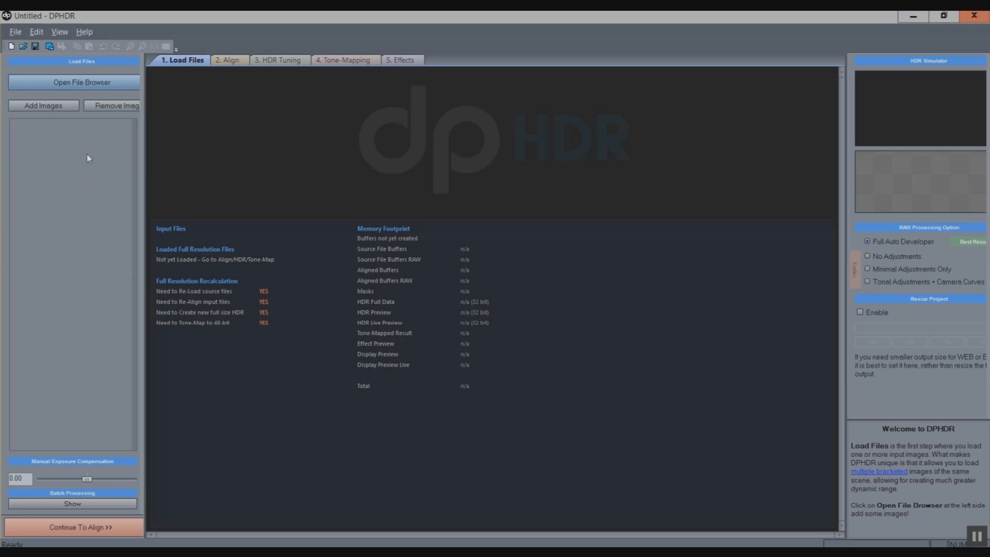
{"action": "left_click", "coordinate": [112, 84]}
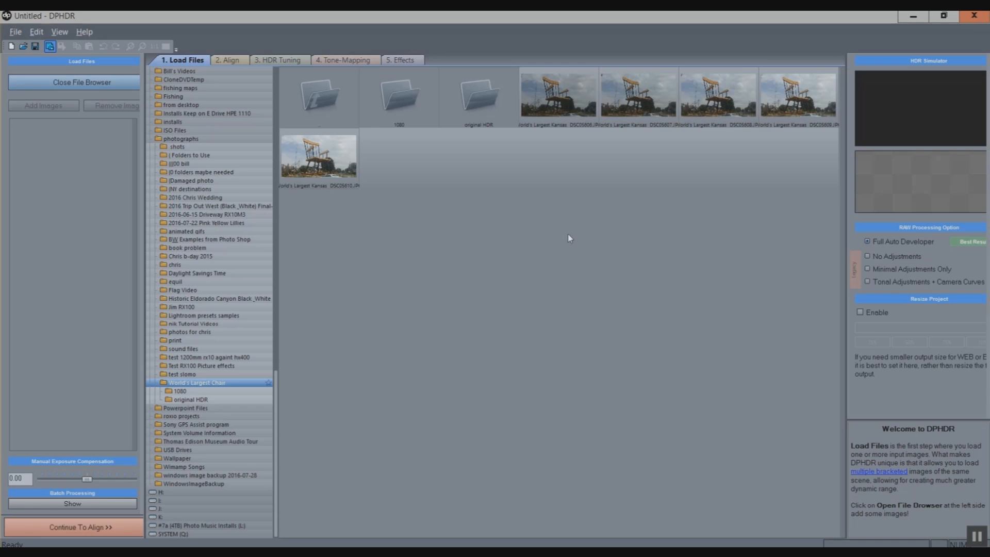
{"action": "left_click", "coordinate": [569, 99]}
{"action": "left_click", "coordinate": [565, 105]}
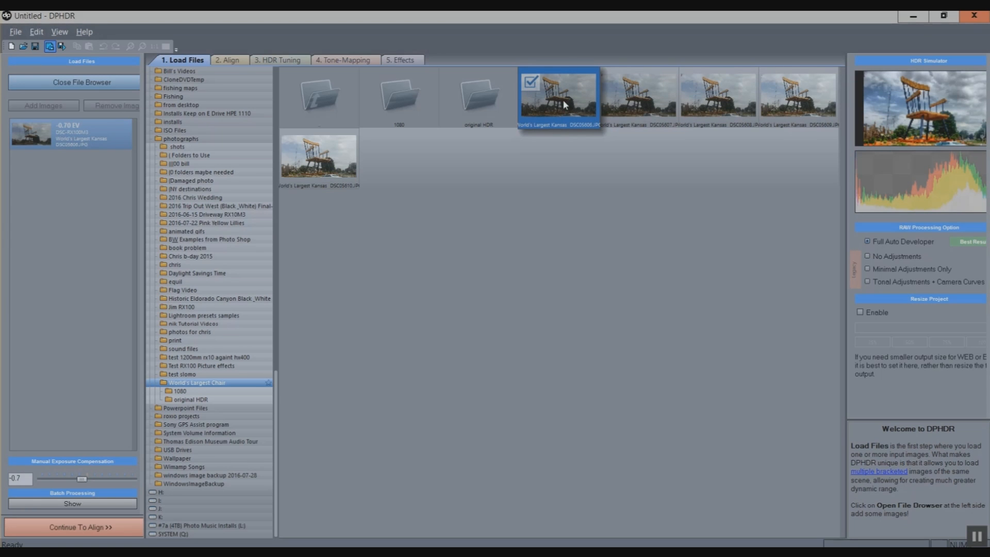
{"action": "left_click", "coordinate": [645, 103]}
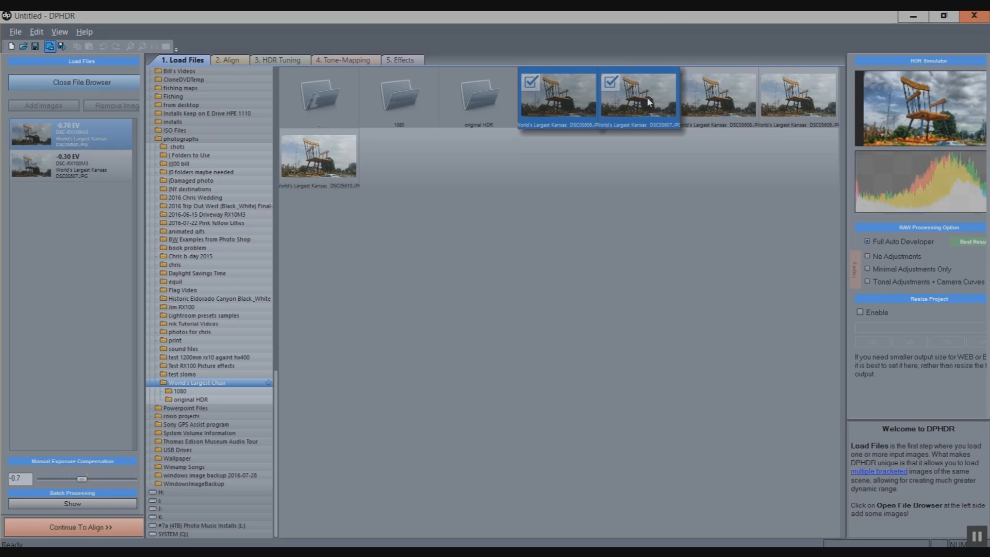
{"action": "left_click", "coordinate": [711, 95]}
{"action": "left_click", "coordinate": [787, 95]}
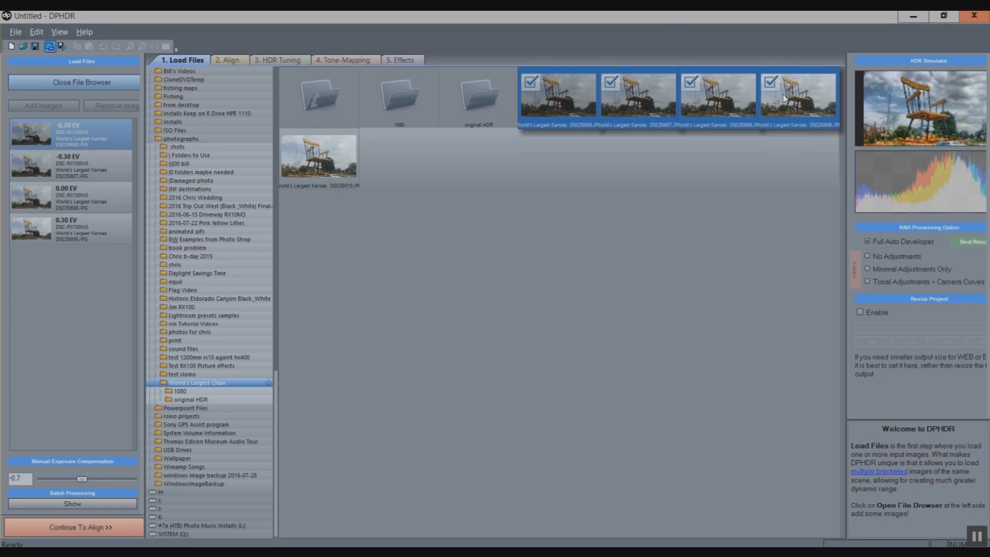
{"action": "left_click", "coordinate": [332, 170]}
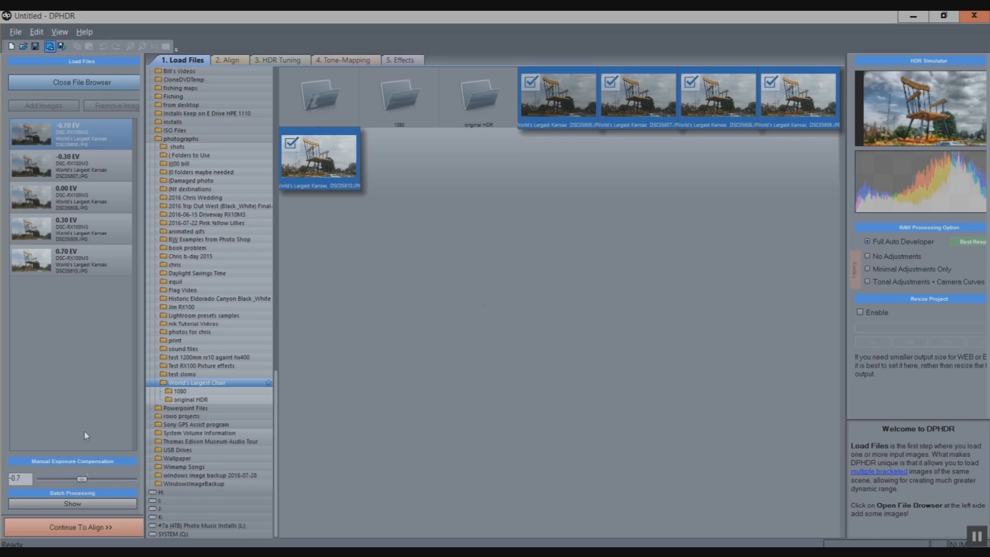
{"action": "left_click", "coordinate": [98, 533]}
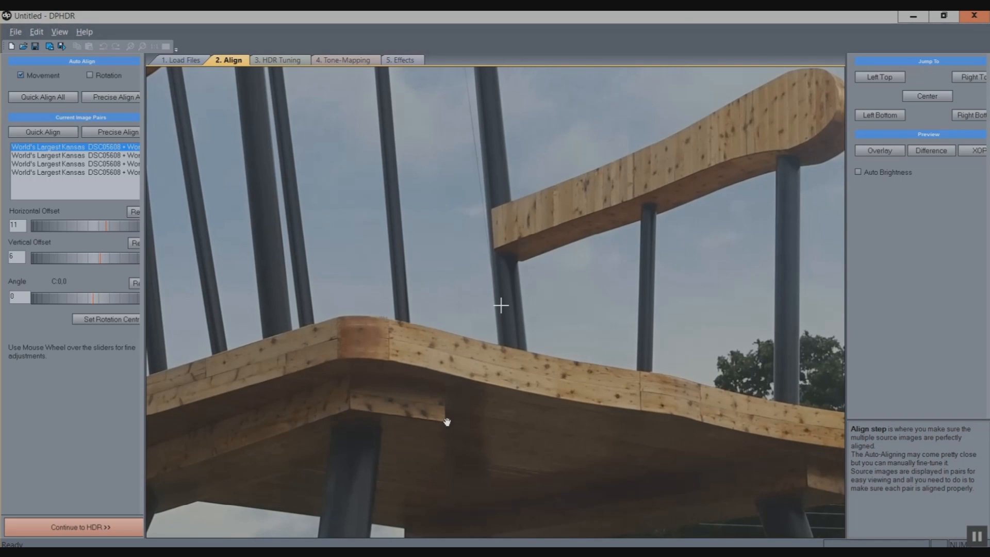
- Inspect the alignment around the chair's seat and legs, widen the alignment settings panel, and run Precise Align on the first image pair
{"action": "left_click_drag", "start_coordinate": [447, 422], "coordinate": [557, 18]}
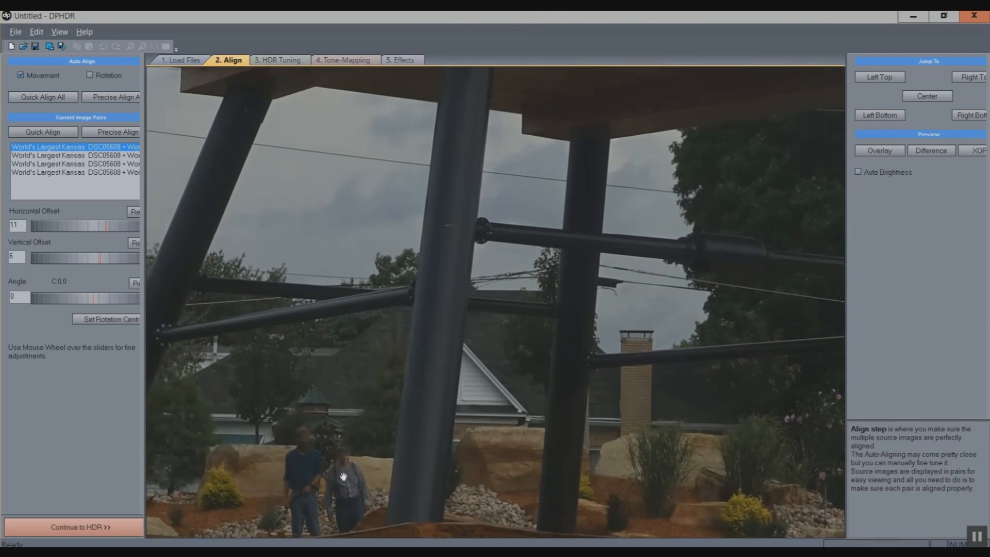
{"action": "left_click_drag", "start_coordinate": [497, 203], "coordinate": [490, 223]}
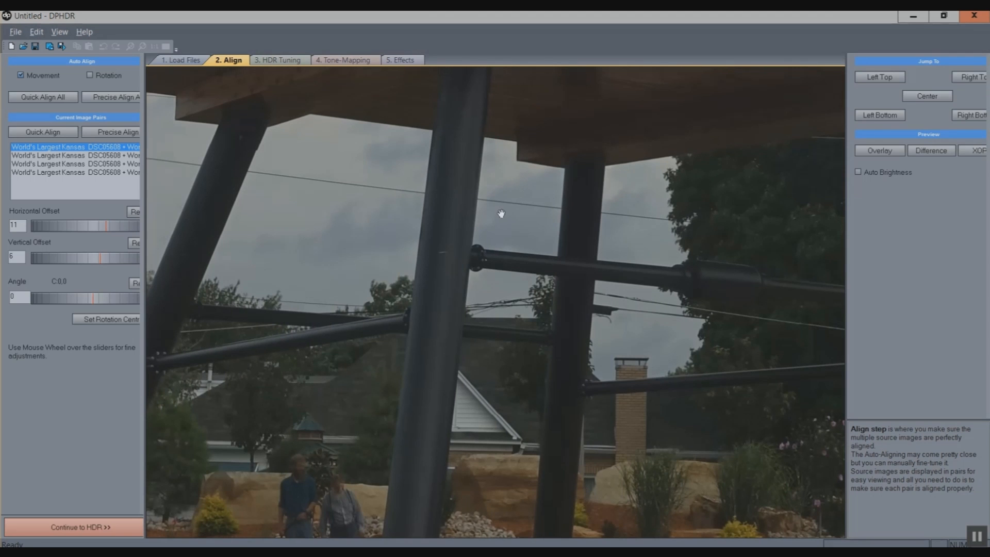
{"action": "left_click_drag", "start_coordinate": [504, 212], "coordinate": [458, 475]}
{"action": "left_click_drag", "start_coordinate": [449, 421], "coordinate": [449, 464]}
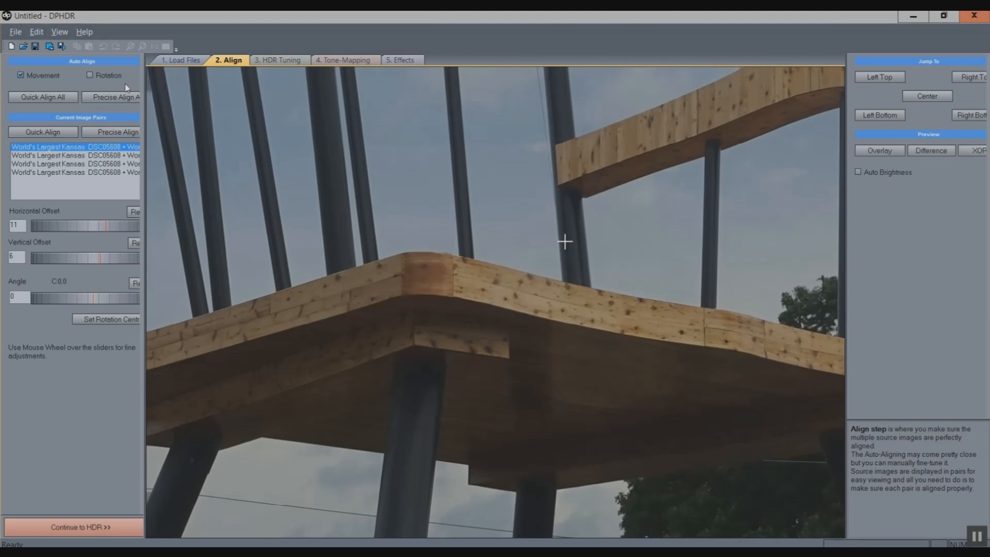
{"action": "left_click_drag", "start_coordinate": [144, 100], "coordinate": [160, 101]}
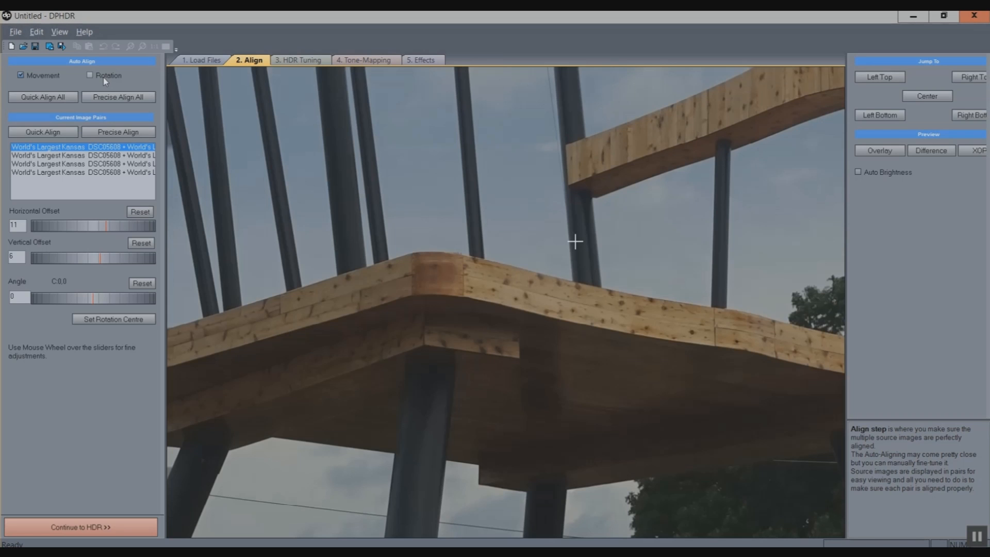
{"action": "left_click", "coordinate": [126, 133]}
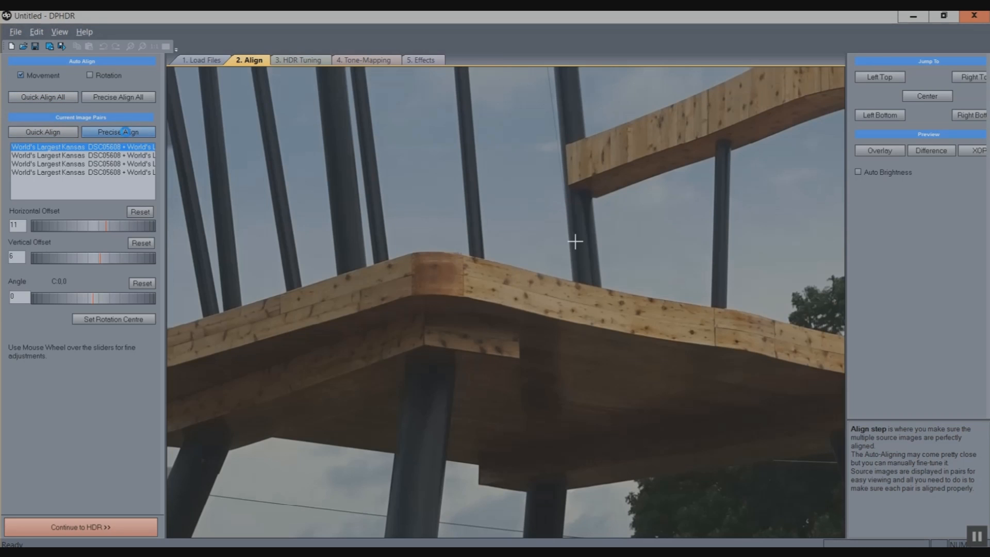
- Run Precise Align on each of the remaining three image pairs and proceed to HDR tuning
{"action": "left_click", "coordinate": [118, 157]}
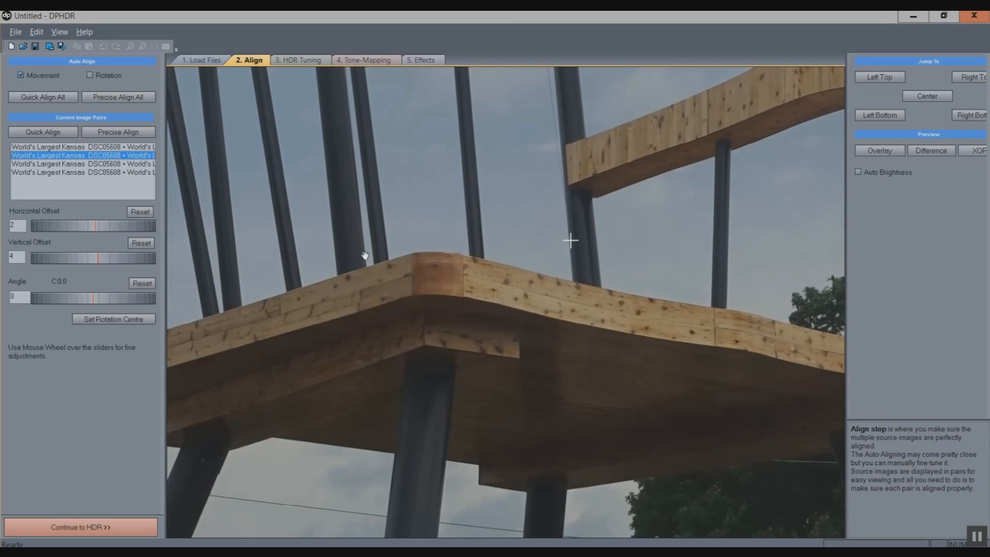
{"action": "left_click", "coordinate": [125, 132]}
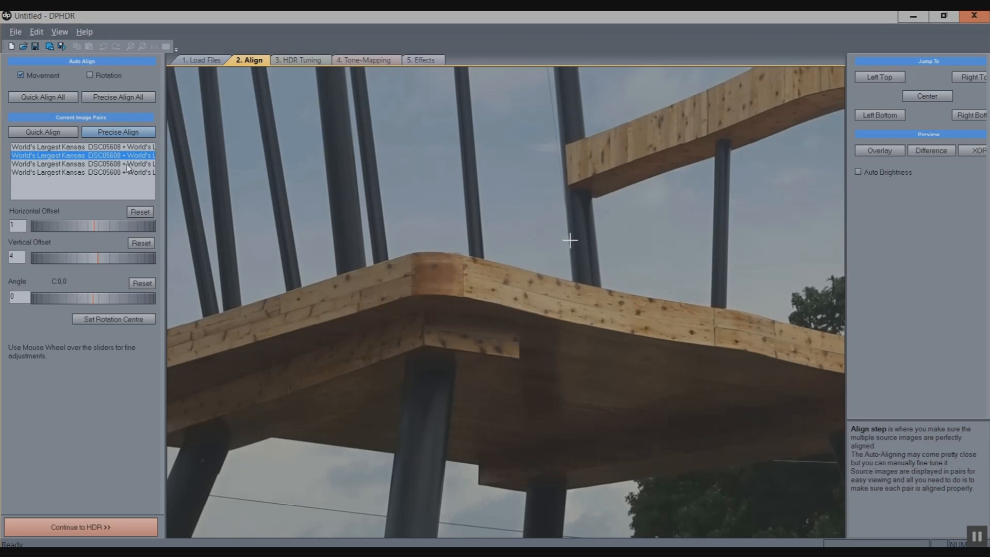
{"action": "left_click", "coordinate": [126, 164]}
{"action": "left_click", "coordinate": [135, 131]}
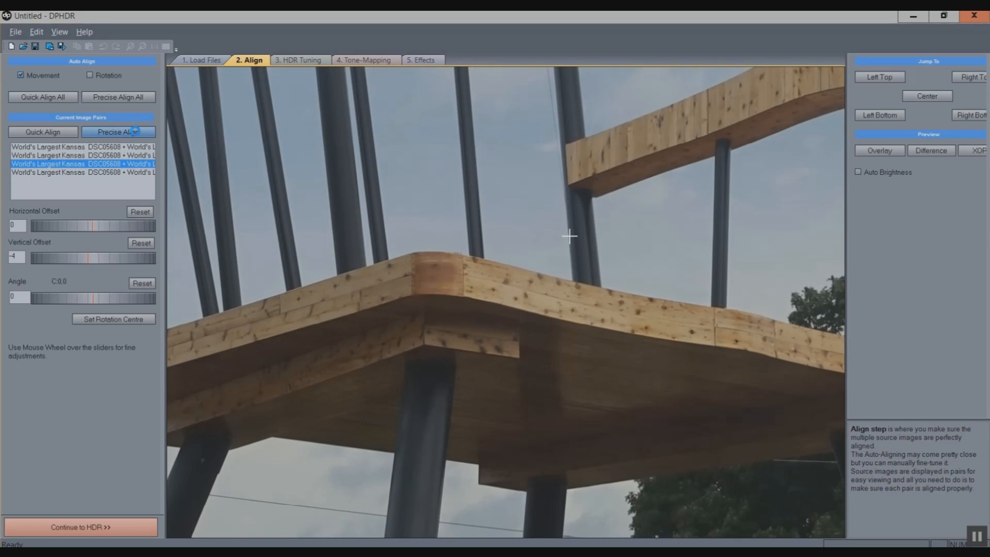
{"action": "left_click", "coordinate": [125, 174]}
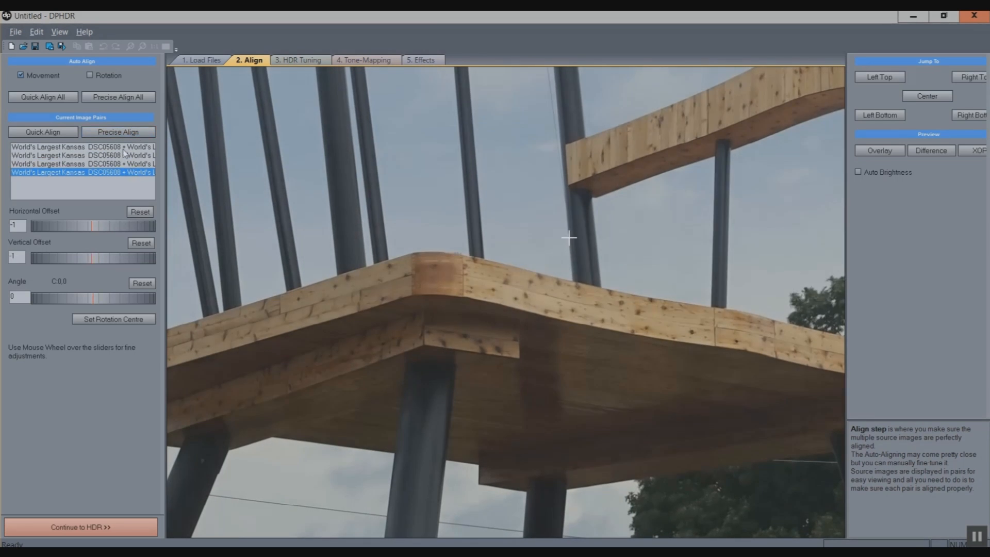
{"action": "left_click", "coordinate": [129, 132]}
{"action": "left_click", "coordinate": [78, 528]}
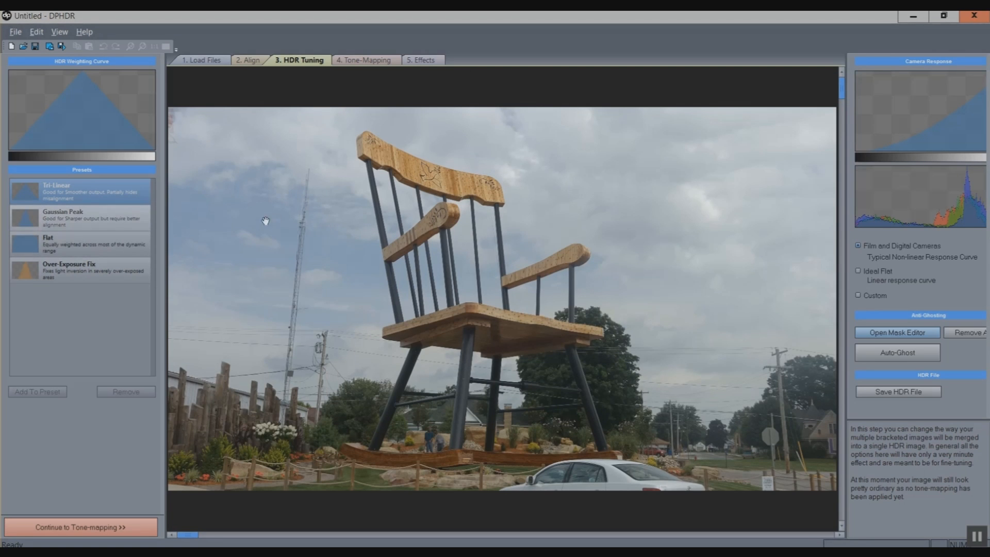
- Choose the Gaussian Peak weighting preset and paint an anti-ghost mask with a larger brush over the two people beneath the chair
{"action": "left_click", "coordinate": [104, 215]}
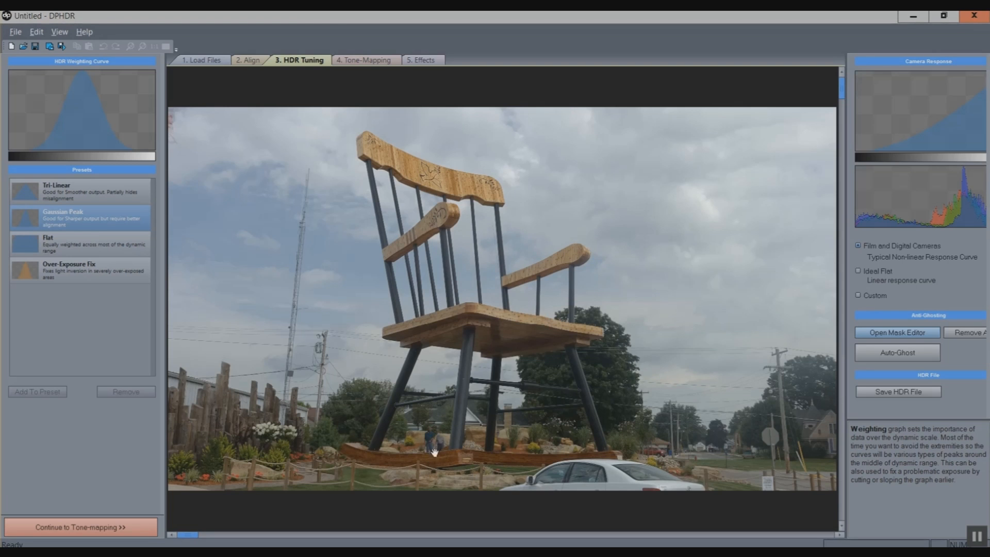
{"action": "left_click", "coordinate": [900, 334]}
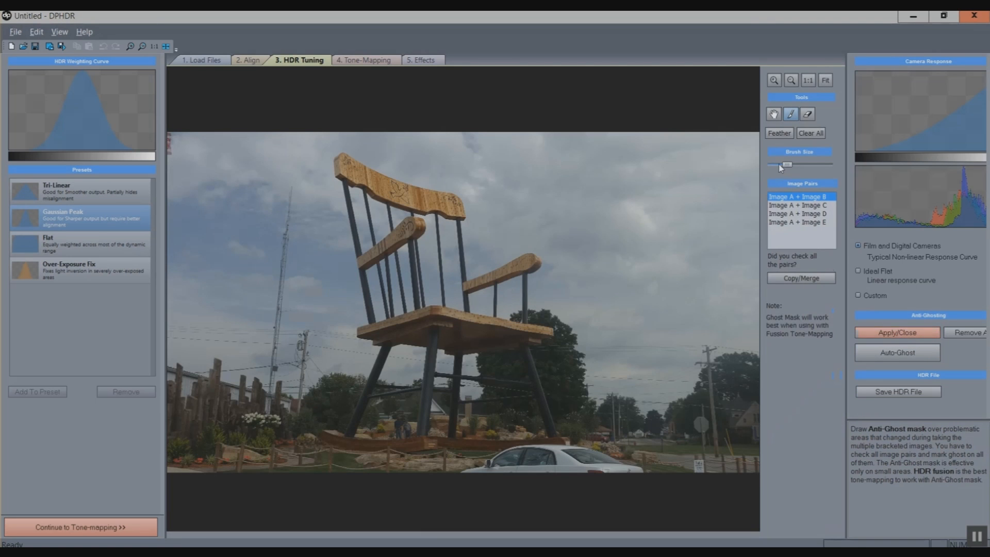
{"action": "mouse_move", "coordinate": [786, 165]}
{"action": "left_mouse_down"}
{"action": "mouse_move", "coordinate": [809, 166]}
{"action": "mouse_move", "coordinate": [787, 166]}
{"action": "mouse_move", "coordinate": [799, 165]}
{"action": "left_mouse_up"}
{"action": "mouse_move", "coordinate": [410, 438]}
{"action": "left_mouse_down"}
{"action": "mouse_move", "coordinate": [406, 408]}
{"action": "mouse_move", "coordinate": [395, 436]}
{"action": "mouse_move", "coordinate": [407, 417]}
{"action": "left_mouse_up"}
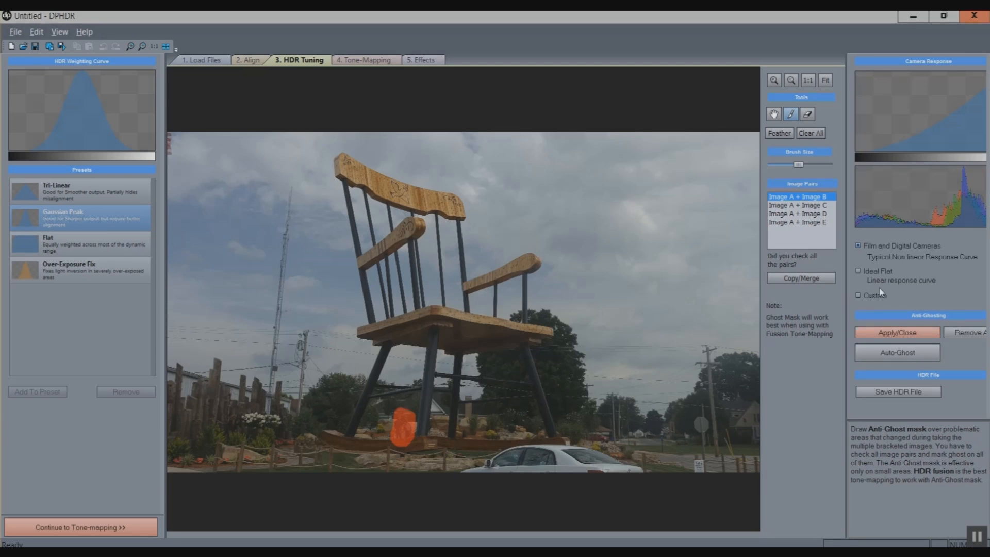
- Copy and merge the ghost mask into all other image pairs, apply it, and continue to tone-mapping
{"action": "left_click", "coordinate": [793, 279]}
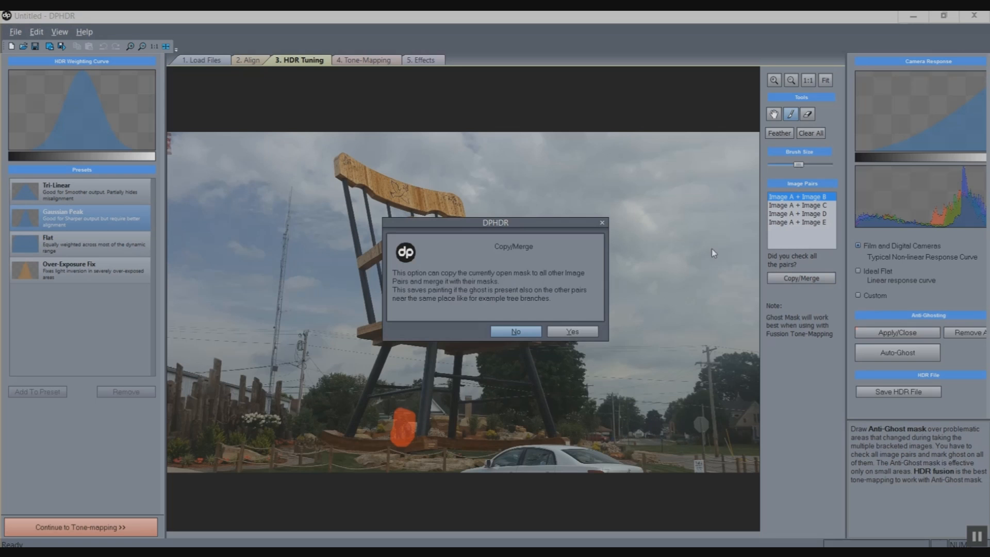
{"action": "left_click", "coordinate": [576, 331]}
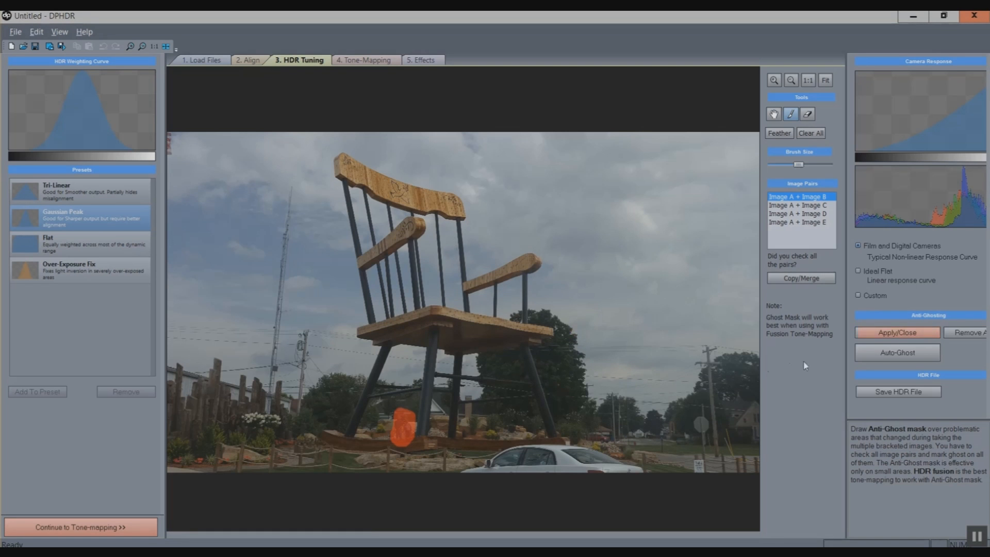
{"action": "left_click", "coordinate": [879, 336]}
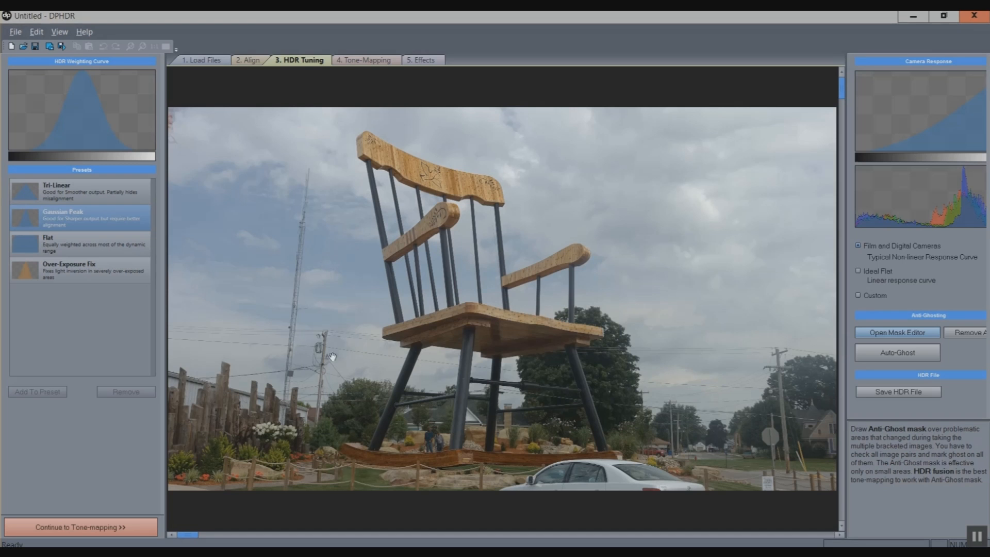
{"action": "left_click", "coordinate": [118, 532]}
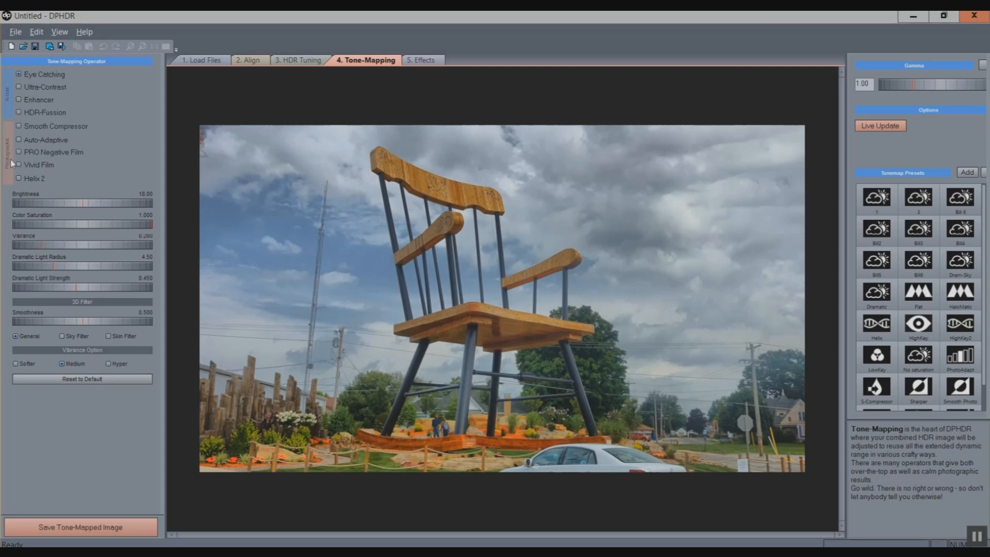
- Try the Auto-Adaptive operator with gamma 0.99, the Eye Catching operator, and the HighKey tonemap preset
{"action": "left_click", "coordinate": [19, 139]}
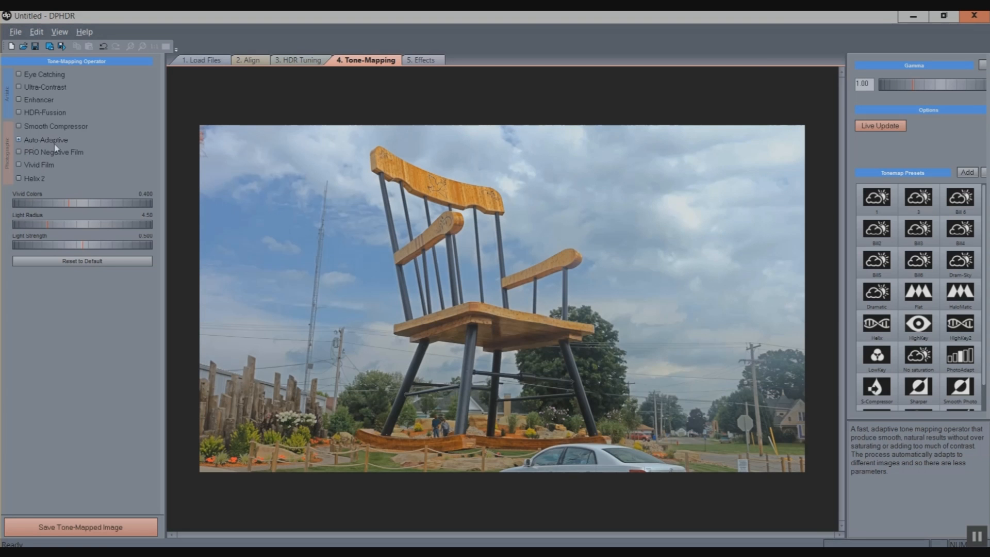
{"action": "mouse_move", "coordinate": [931, 91]}
{"action": "left_mouse_down"}
{"action": "mouse_move", "coordinate": [905, 98]}
{"action": "mouse_move", "coordinate": [936, 95]}
{"action": "left_mouse_up"}
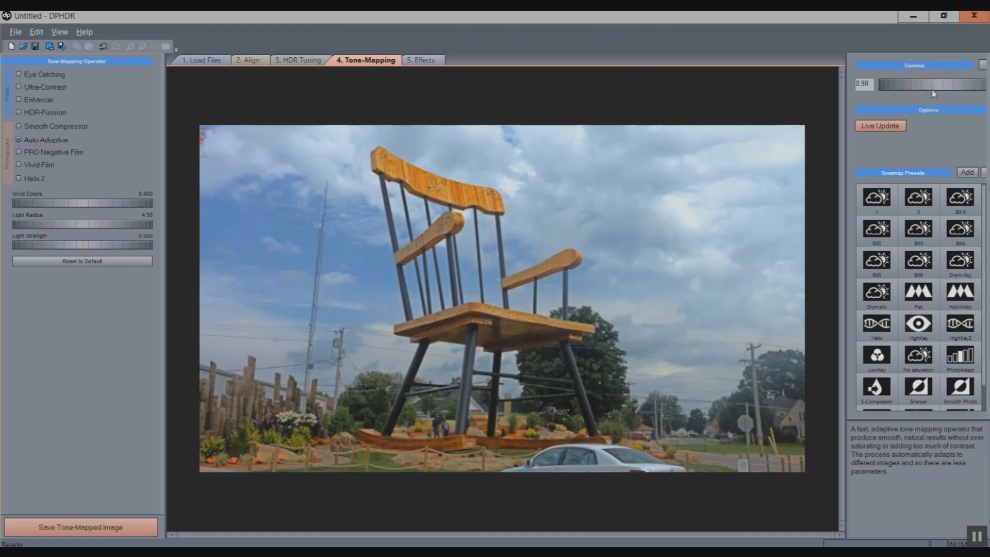
{"action": "left_click", "coordinate": [21, 75]}
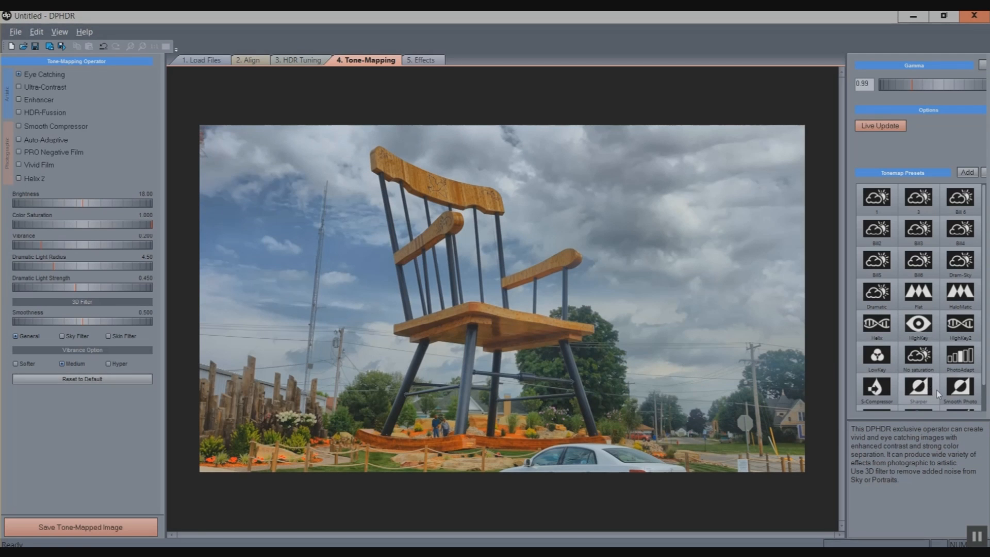
{"action": "left_click", "coordinate": [923, 324]}
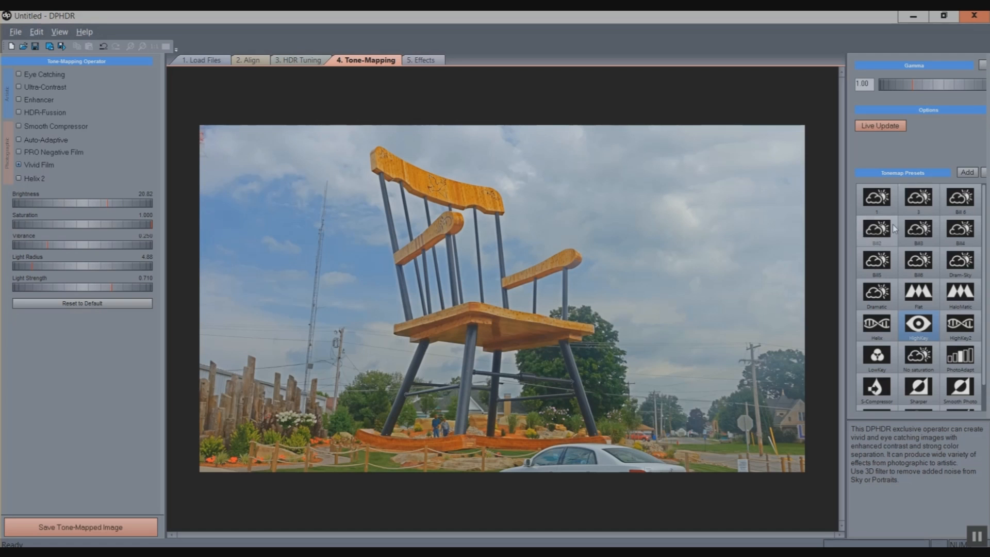
- Apply the third tonemap preset, compare it with the Enhancer operator, and set Color Saturation to 0.062 under Eye Catching
{"action": "left_click", "coordinate": [964, 203]}
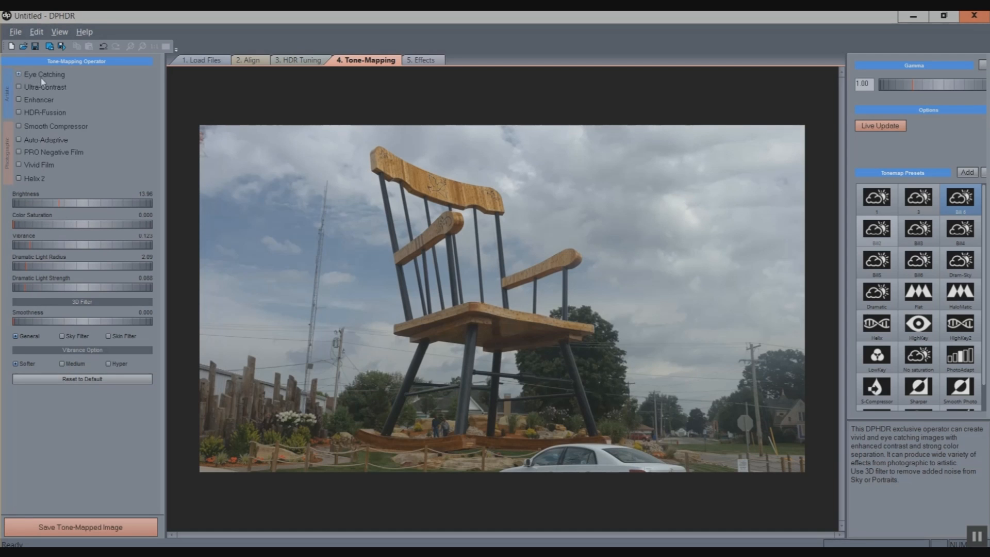
{"action": "left_click", "coordinate": [20, 100]}
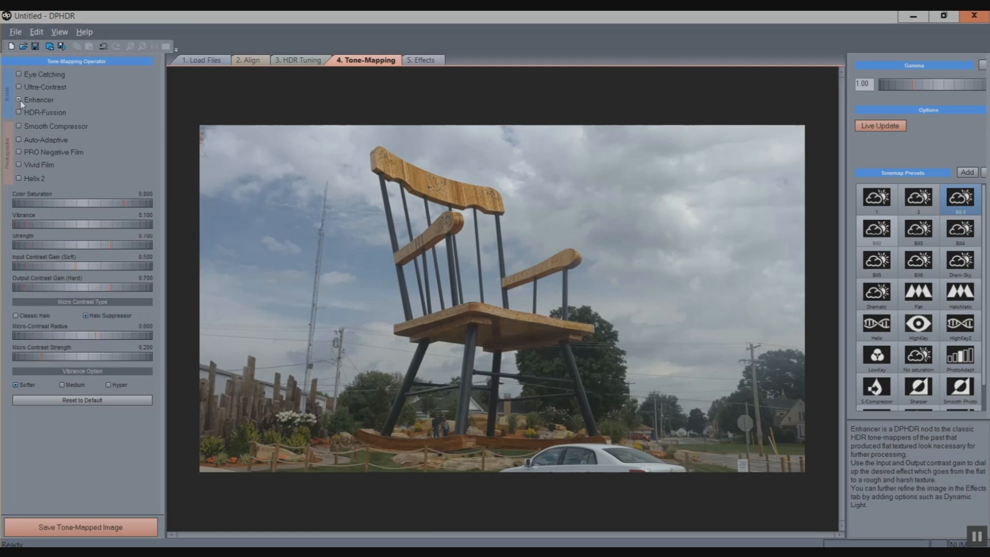
{"action": "left_click", "coordinate": [20, 75]}
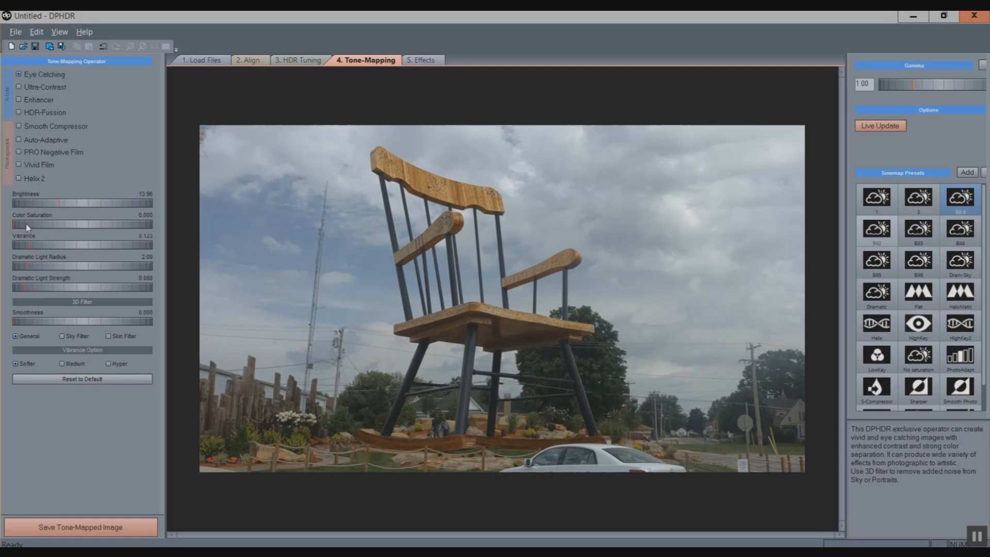
{"action": "left_click_drag", "start_coordinate": [28, 224], "coordinate": [172, 220]}
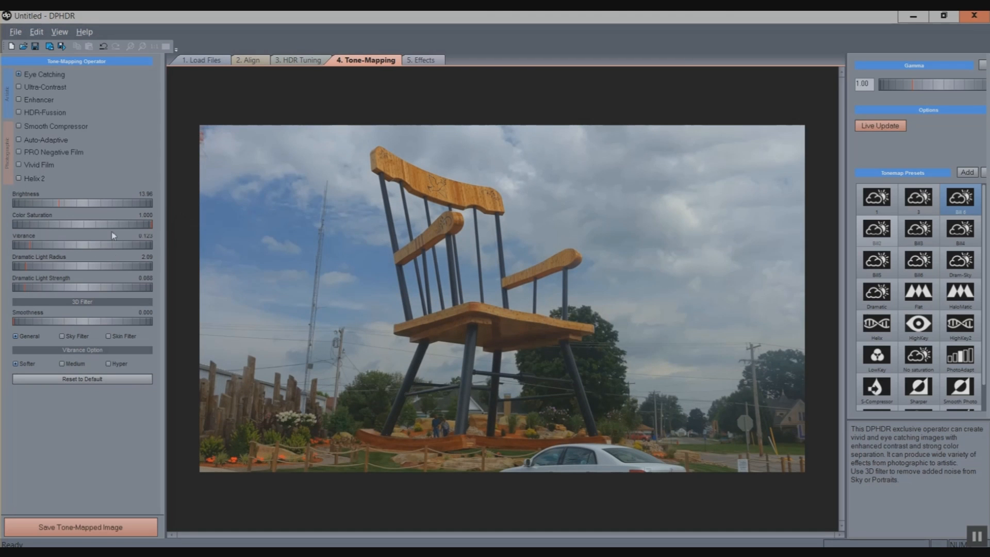
{"action": "left_click_drag", "start_coordinate": [134, 226], "coordinate": [128, 225]}
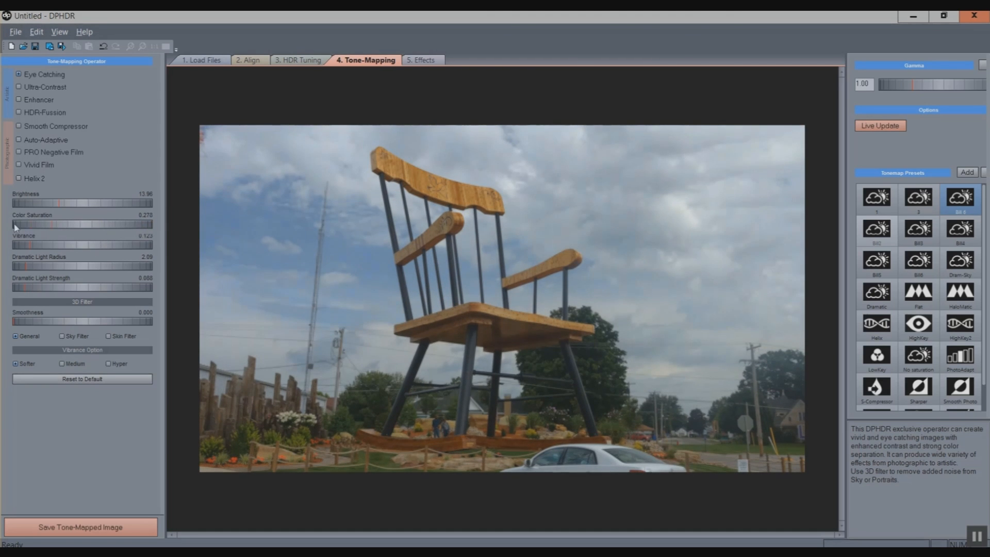
{"action": "left_click_drag", "start_coordinate": [15, 226], "coordinate": [2, 223]}
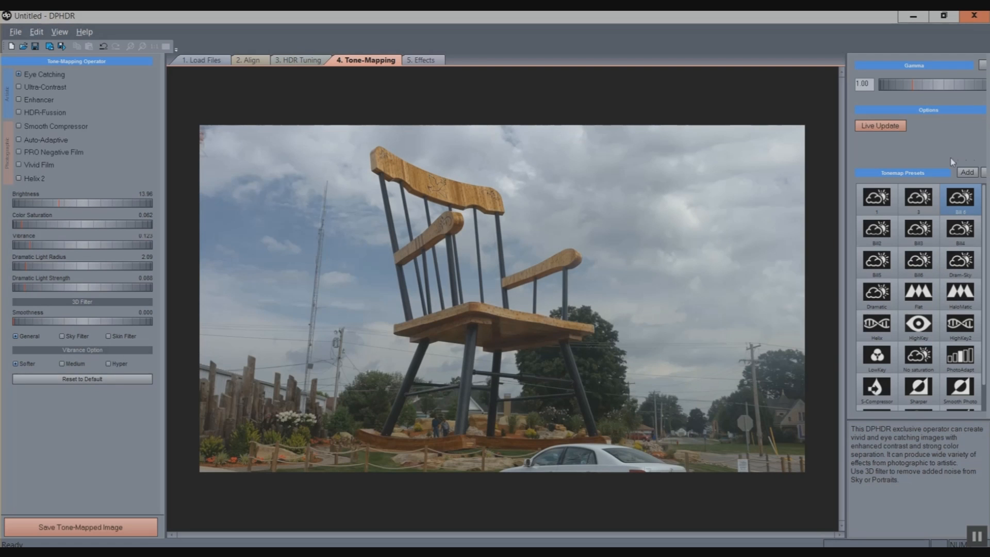
- Start adding a tonemap preset, cancel naming it, and reapply the third tonemap preset
{"action": "left_click", "coordinate": [966, 173]}
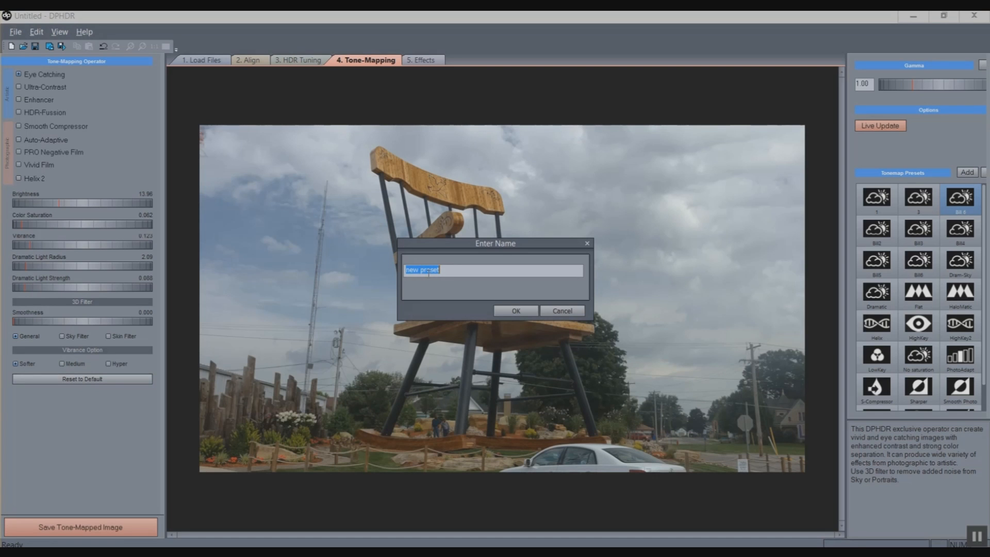
{"action": "left_click", "coordinate": [561, 311]}
{"action": "left_click", "coordinate": [966, 202]}
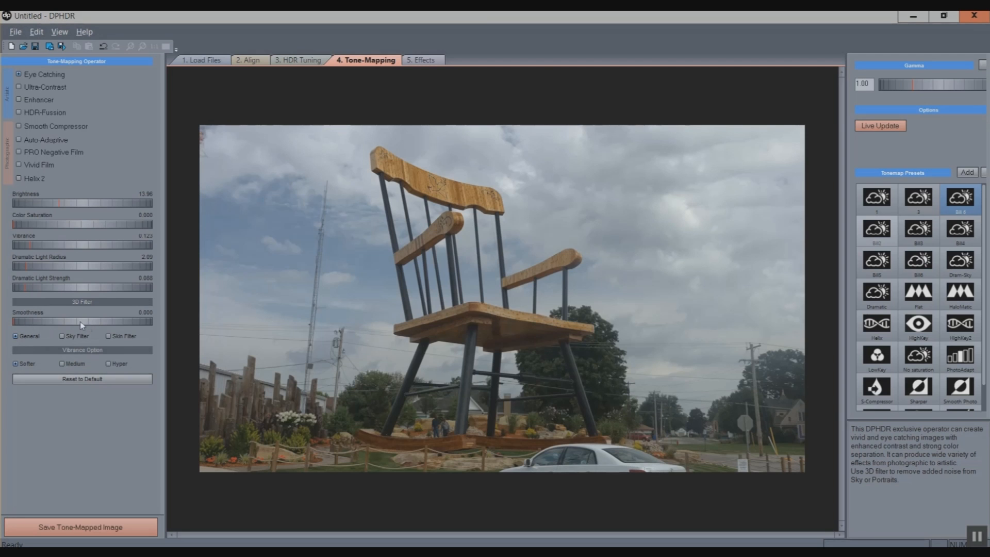
- Set the Vibrance Option to Medium and the gamma to 0.97 for the tone-mapped image
{"action": "left_click", "coordinate": [64, 323]}
{"action": "left_click", "coordinate": [63, 366]}
{"action": "mouse_move", "coordinate": [921, 80]}
{"action": "left_mouse_down"}
{"action": "mouse_move", "coordinate": [902, 87]}
{"action": "mouse_move", "coordinate": [914, 89]}
{"action": "left_mouse_up"}
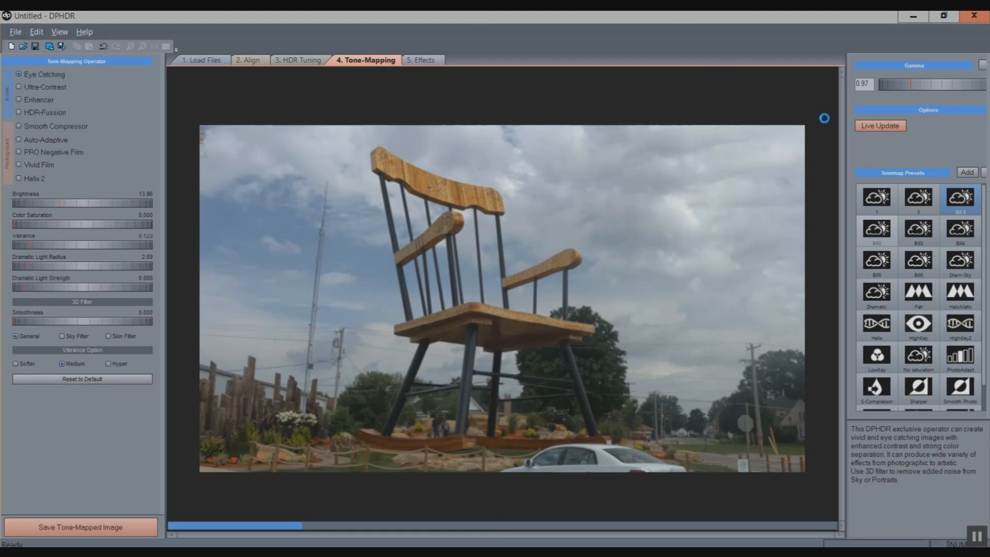
- Try a Curves effect with a slightly raised midpoint, and try the second effects preset with adjusted contrast
{"action": "left_click", "coordinate": [431, 61]}
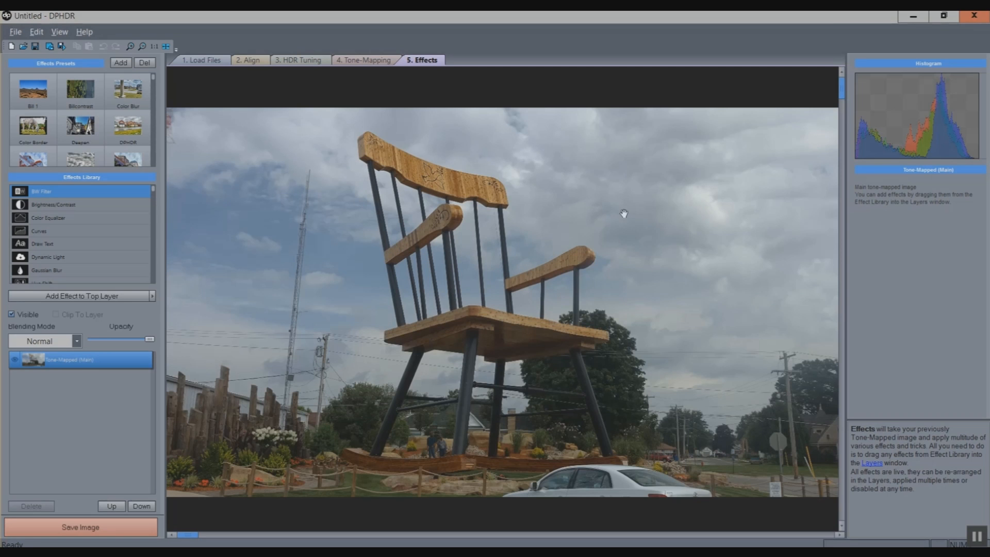
{"action": "double_click", "coordinate": [92, 230]}
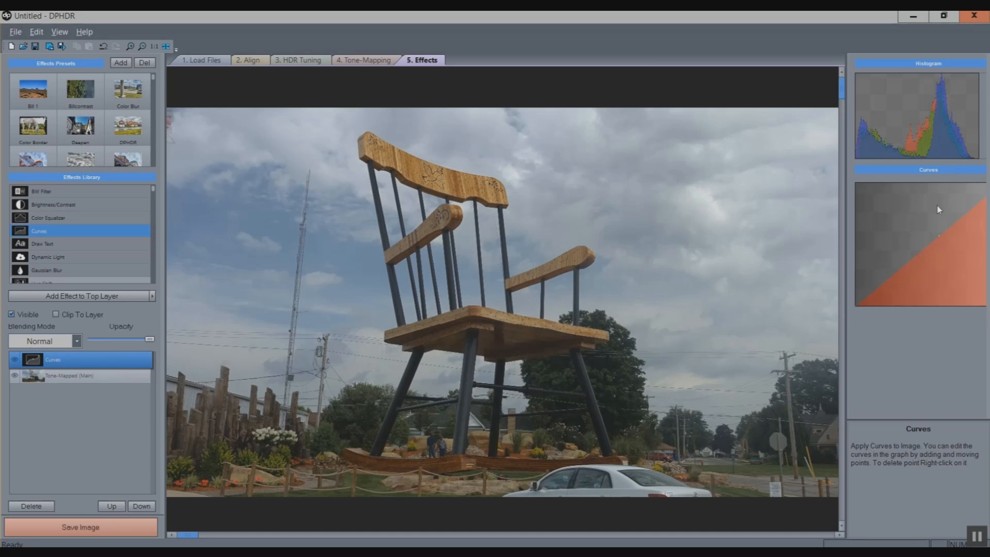
{"action": "left_click_drag", "start_coordinate": [931, 247], "coordinate": [928, 240]}
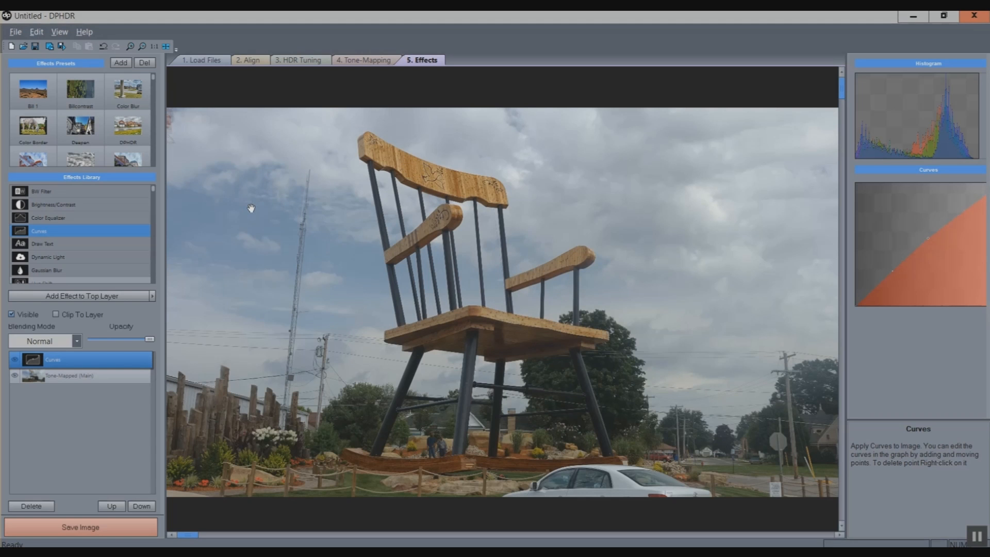
{"action": "left_click", "coordinate": [122, 63]}
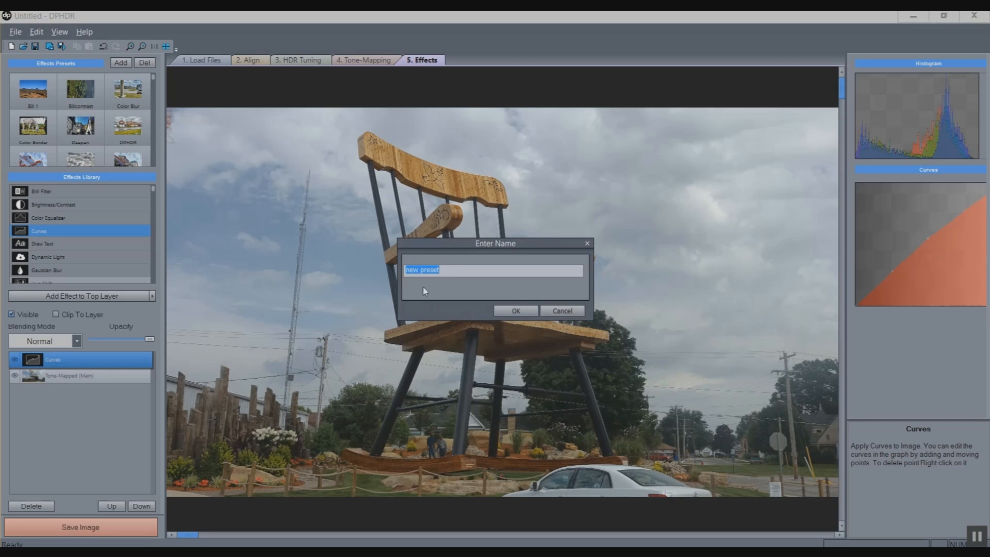
{"action": "left_click", "coordinate": [569, 310]}
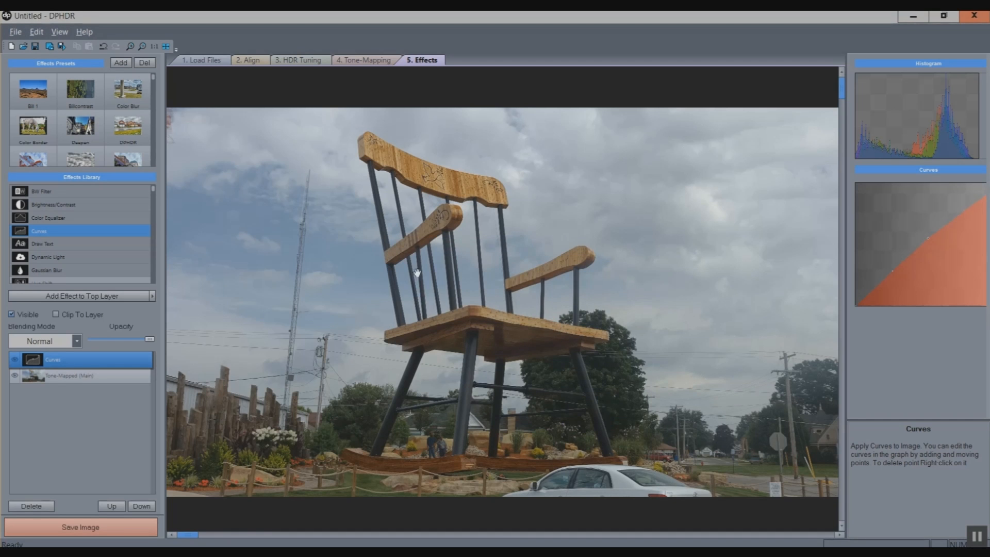
{"action": "left_click", "coordinate": [78, 90]}
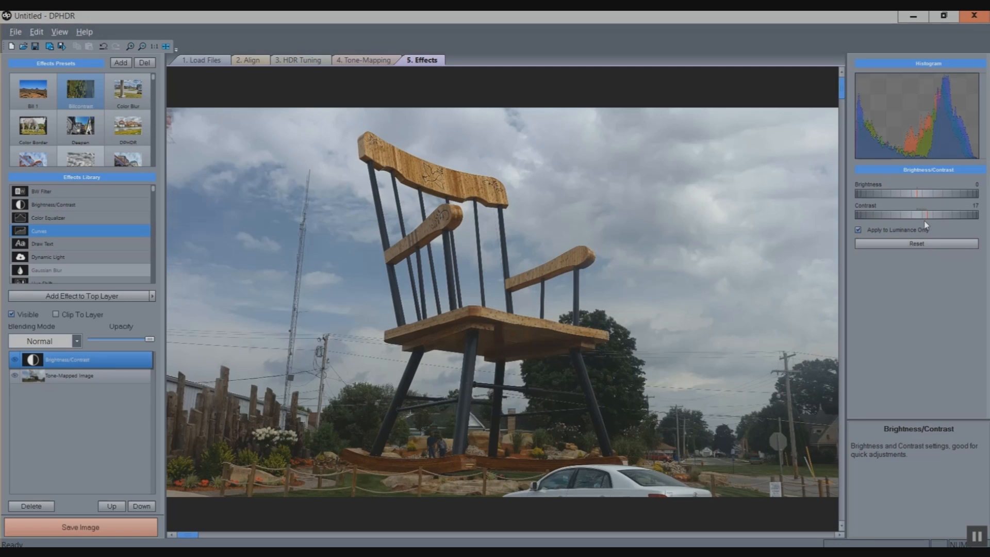
{"action": "mouse_move", "coordinate": [930, 214]}
{"action": "left_mouse_down"}
{"action": "mouse_move", "coordinate": [907, 216]}
{"action": "mouse_move", "coordinate": [927, 216]}
{"action": "left_mouse_up"}
- Save the tone-mapped image as a JPG with Exif named World's Largest Kansas DSC05608_dphdr.jpg in the original HDR folder
{"action": "left_click", "coordinate": [353, 60]}
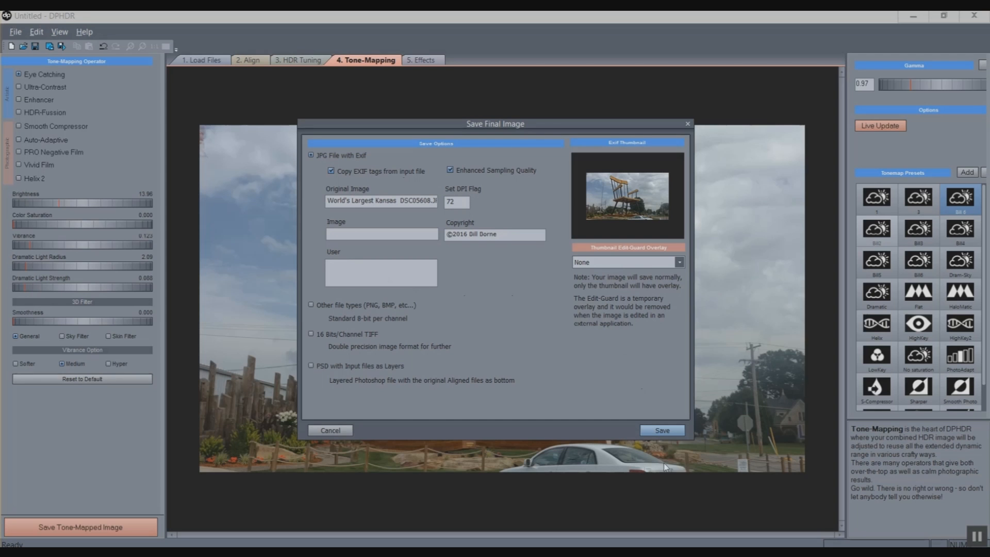
{"action": "left_click", "coordinate": [662, 430]}
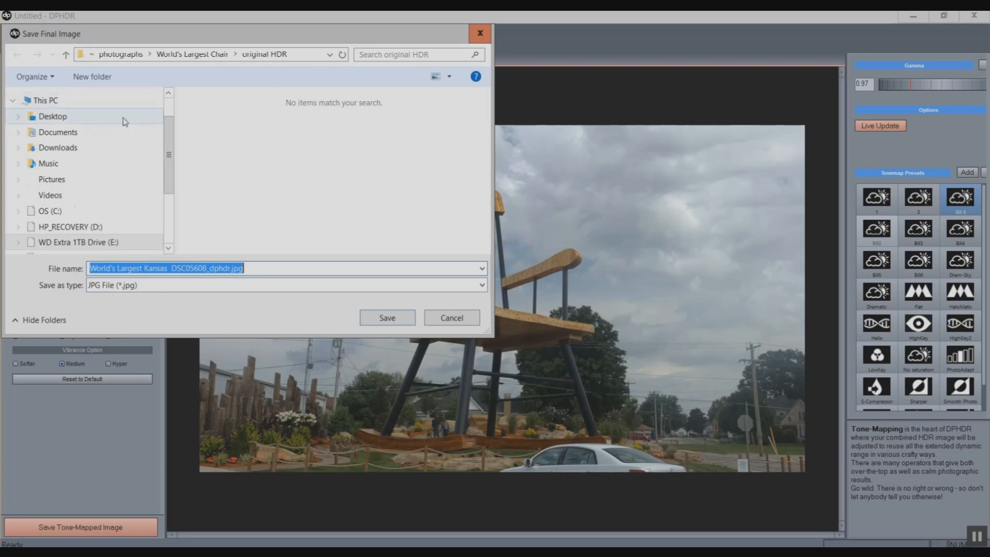
{"action": "left_click", "coordinate": [255, 55]}
{"action": "left_click", "coordinate": [253, 55]}
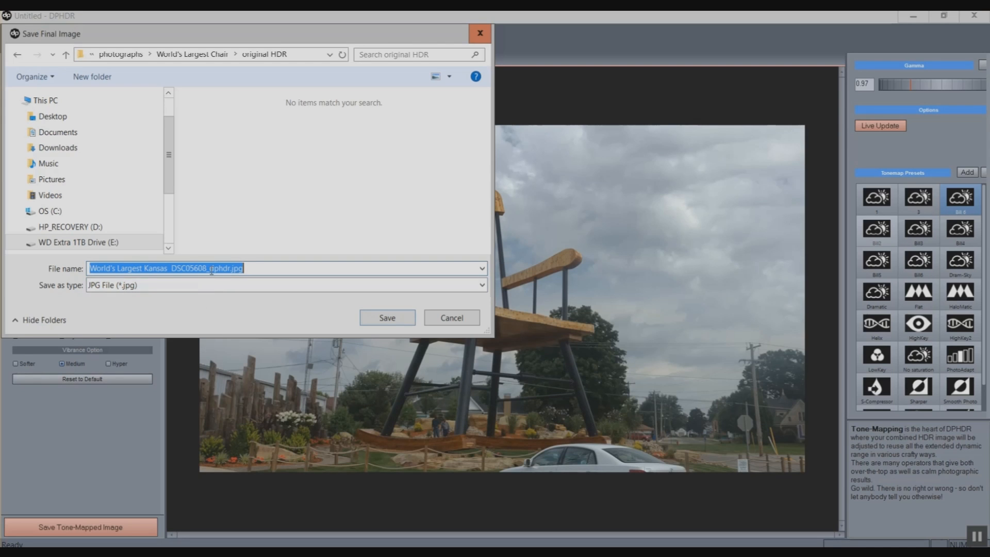
{"action": "left_click", "coordinate": [380, 324]}
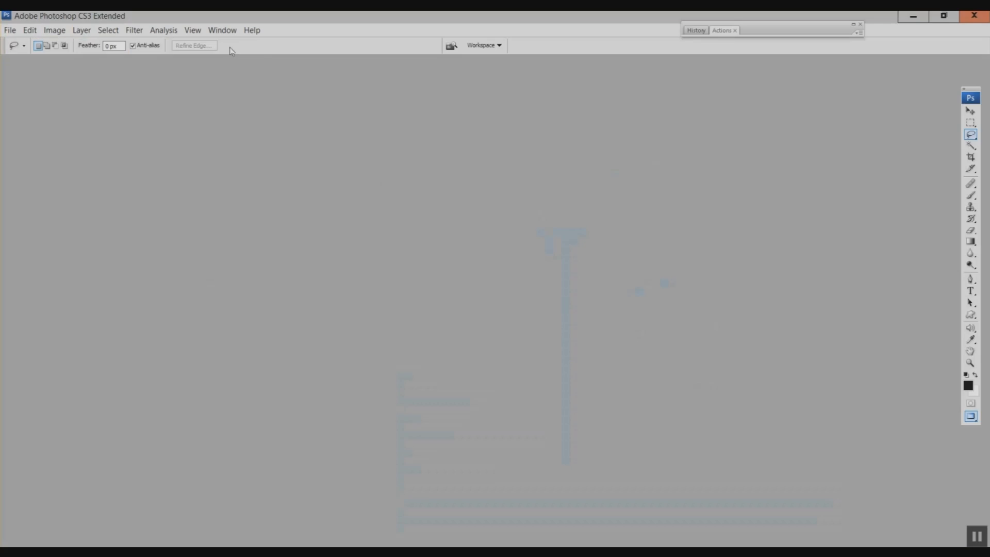
- Switch to Photoshop and open World's Largest Kansas DSC05608_dphdr.jpg from the original HDR folder
{"action": "left_click", "coordinate": [10, 30]}
{"action": "left_click", "coordinate": [25, 57]}
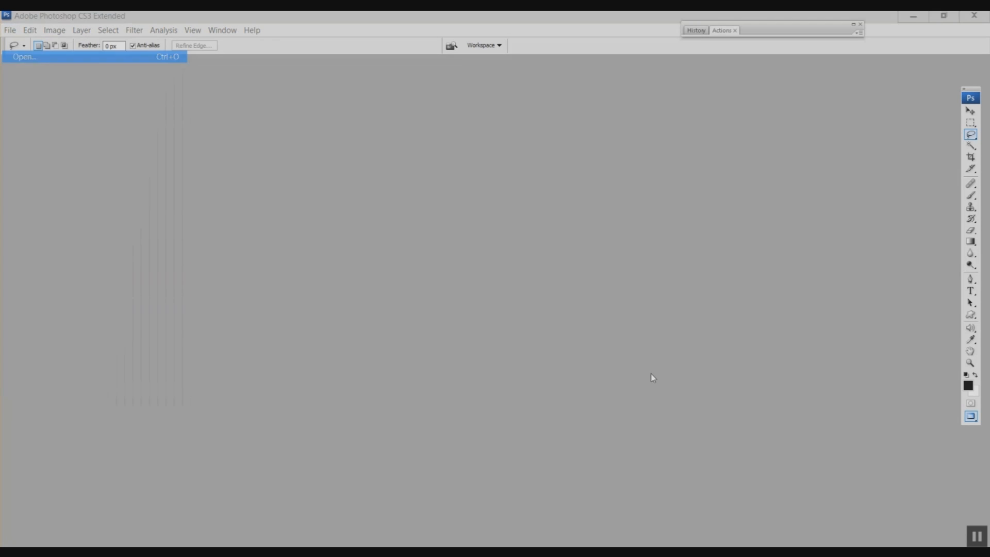
{"action": "double_click", "coordinate": [389, 191]}
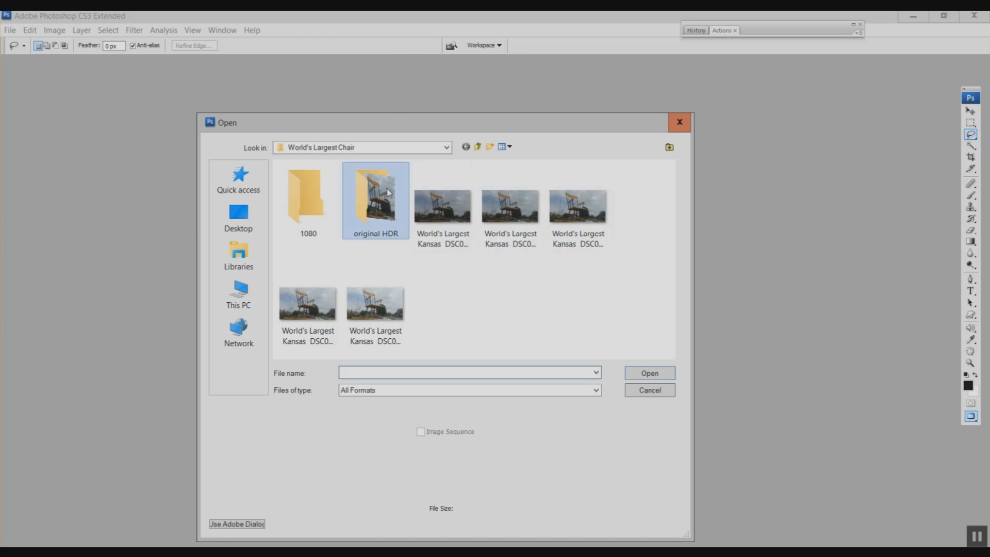
{"action": "left_click", "coordinate": [328, 206]}
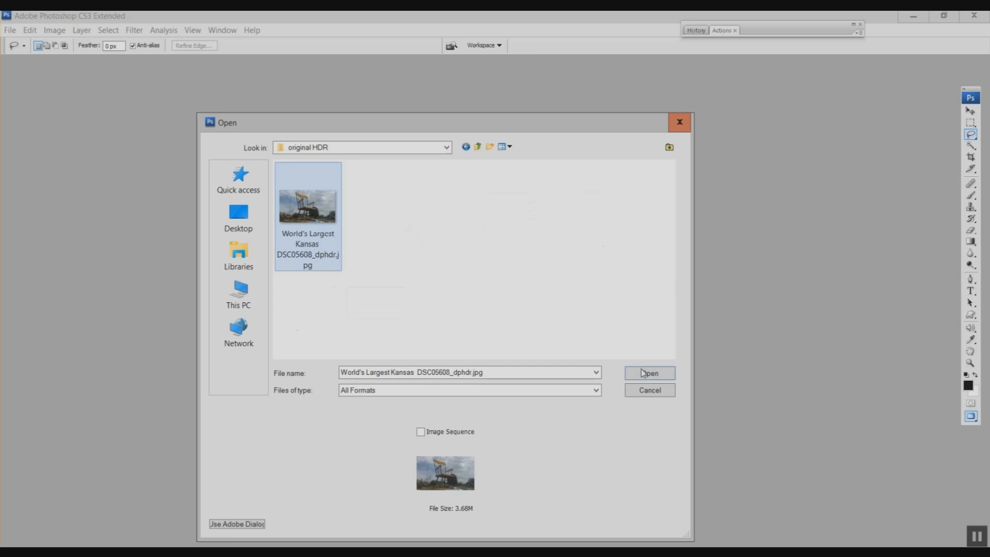
{"action": "left_click", "coordinate": [648, 374]}
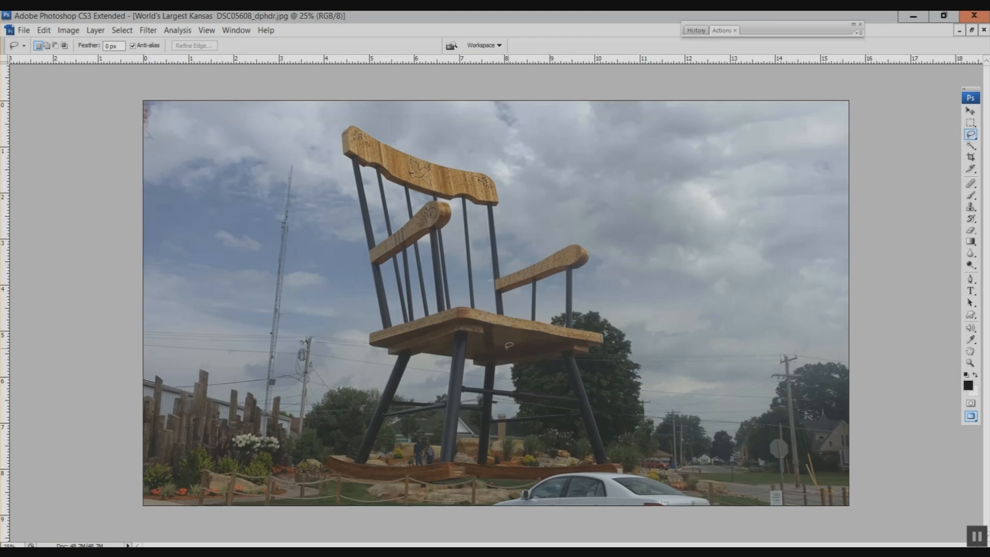
- Select a nearly square, almost full-height area around the chair with the Rectangular Marquee and crop the image to it
{"action": "left_click", "coordinate": [971, 123]}
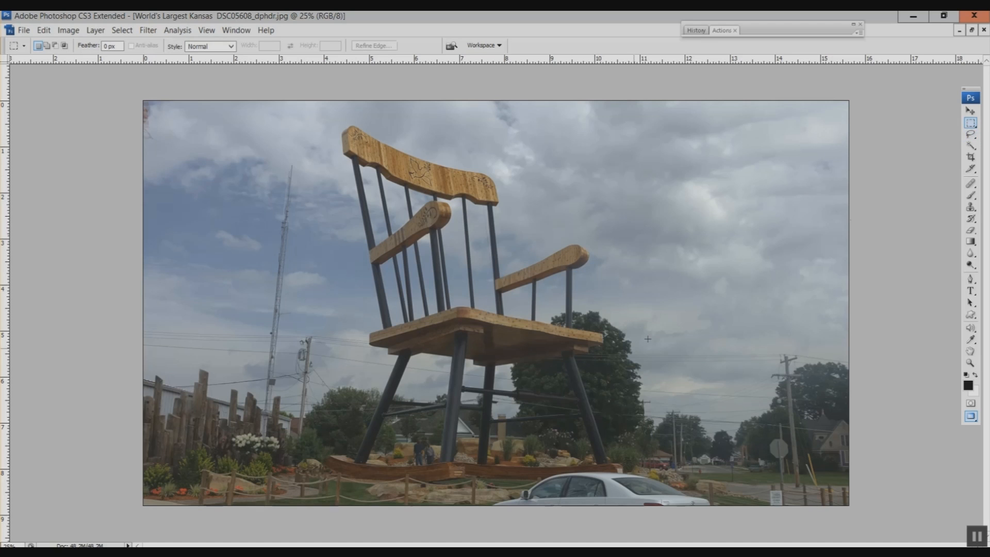
{"action": "left_click_drag", "start_coordinate": [310, 505], "coordinate": [329, 472]}
{"action": "left_click_drag", "start_coordinate": [351, 414], "coordinate": [427, 229]}
{"action": "left_click_drag", "start_coordinate": [481, 163], "coordinate": [573, 111]}
{"action": "left_click_drag", "start_coordinate": [719, 104], "coordinate": [719, 105]}
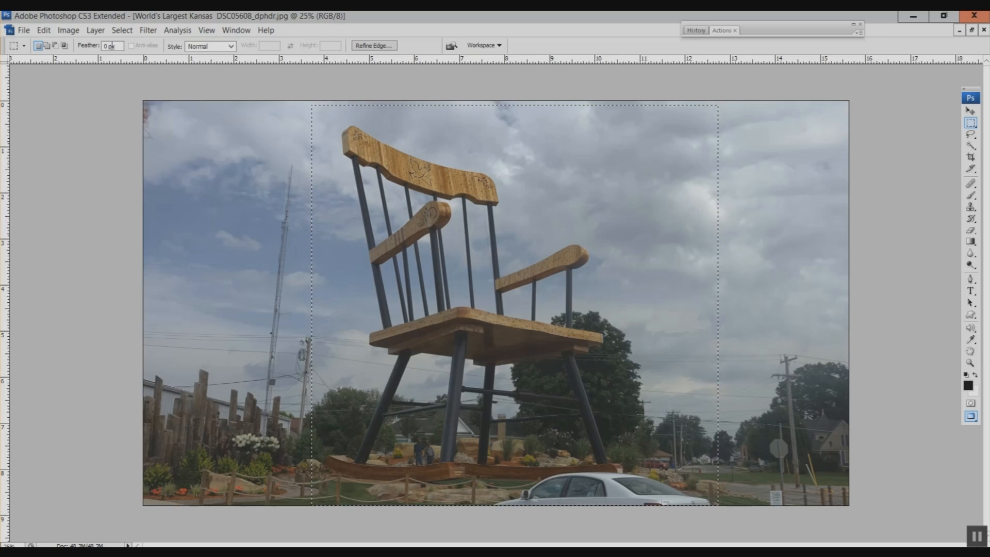
{"action": "left_click", "coordinate": [69, 32]}
{"action": "left_click", "coordinate": [81, 180]}
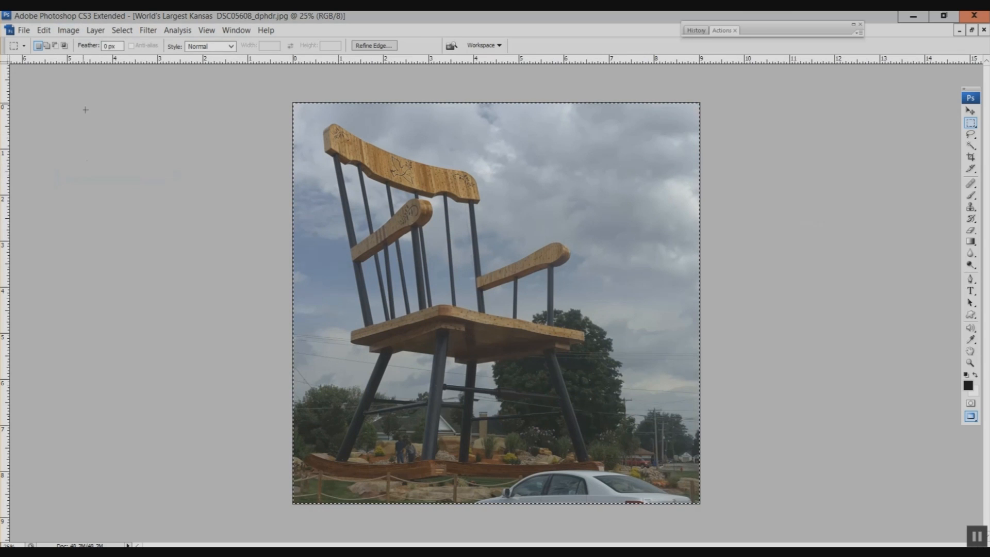
- Resize the cropped image to a height of 1080 pixels with proportions constrained
{"action": "left_click", "coordinate": [67, 31]}
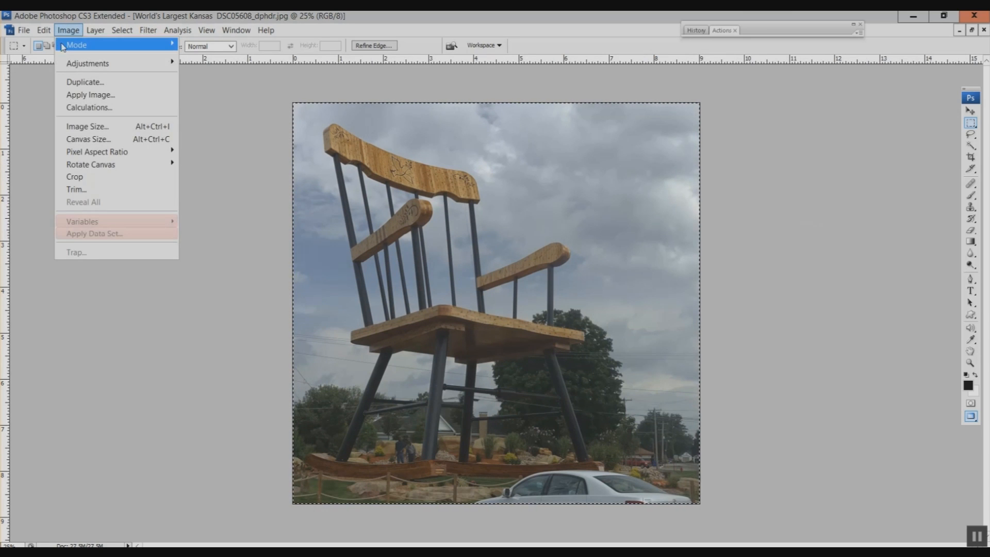
{"action": "left_click", "coordinate": [103, 127]}
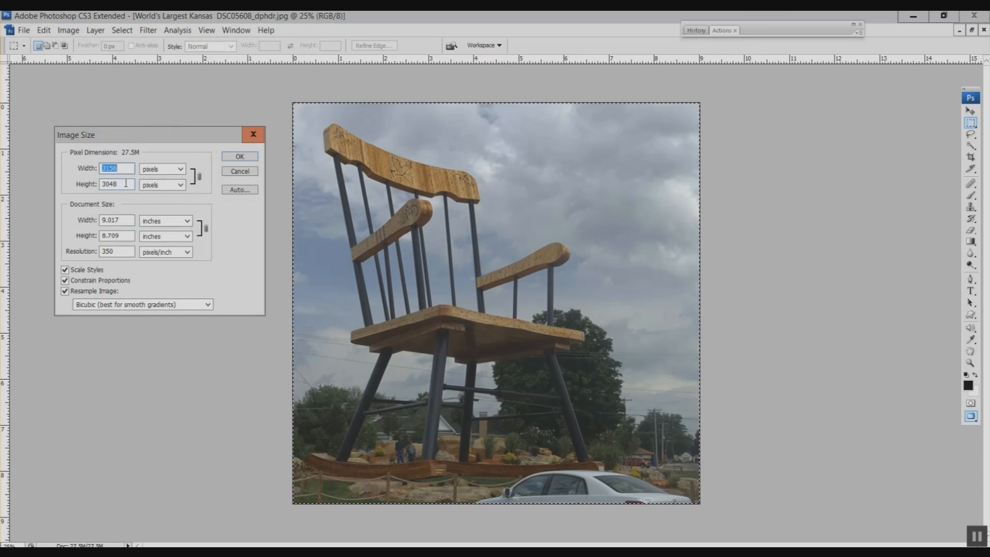
{"action": "key", "text": "Tab"}
{"action": "type", "text": "1080"}
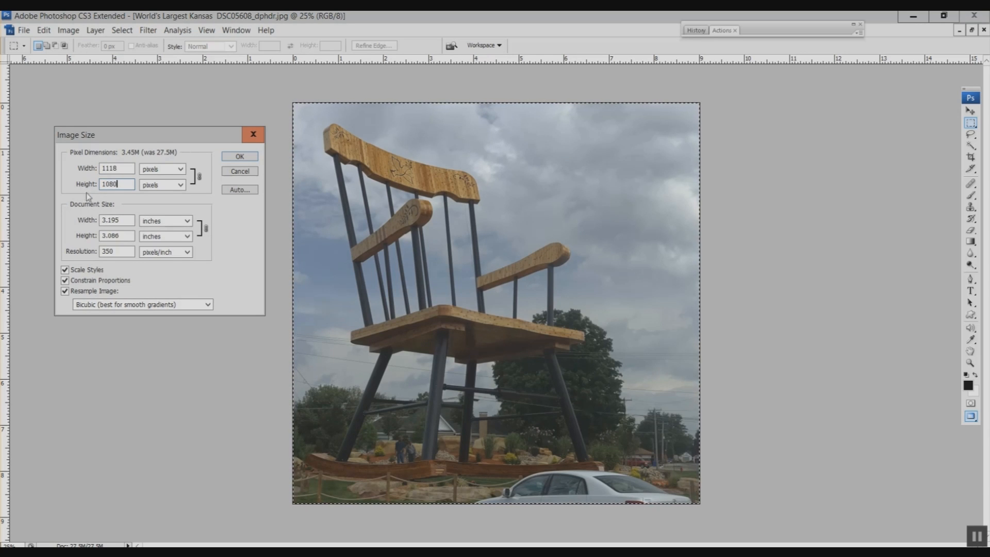
{"action": "left_click", "coordinate": [240, 158]}
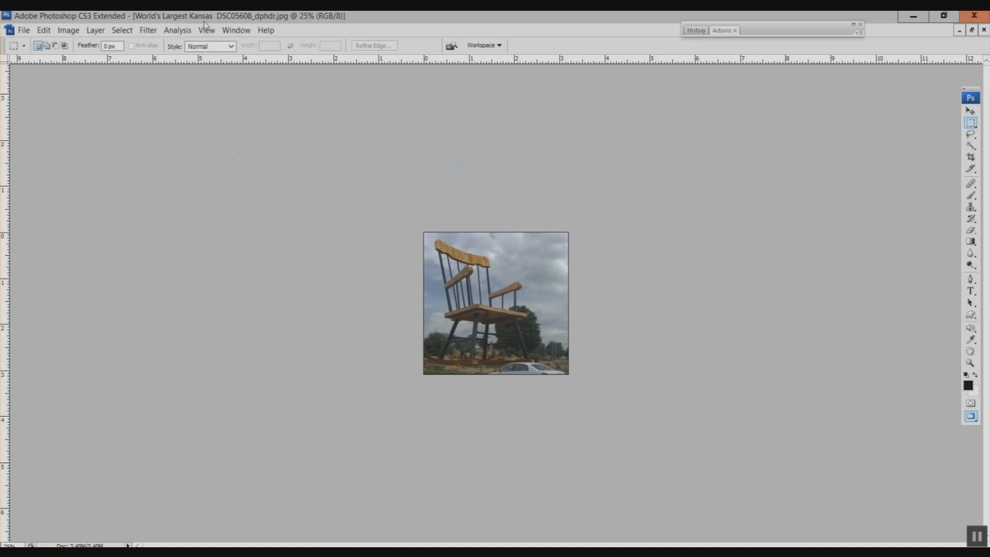
- Apply a Levels adjustment to the resized image, raising the RGB black input point slightly
{"action": "left_click", "coordinate": [207, 29]}
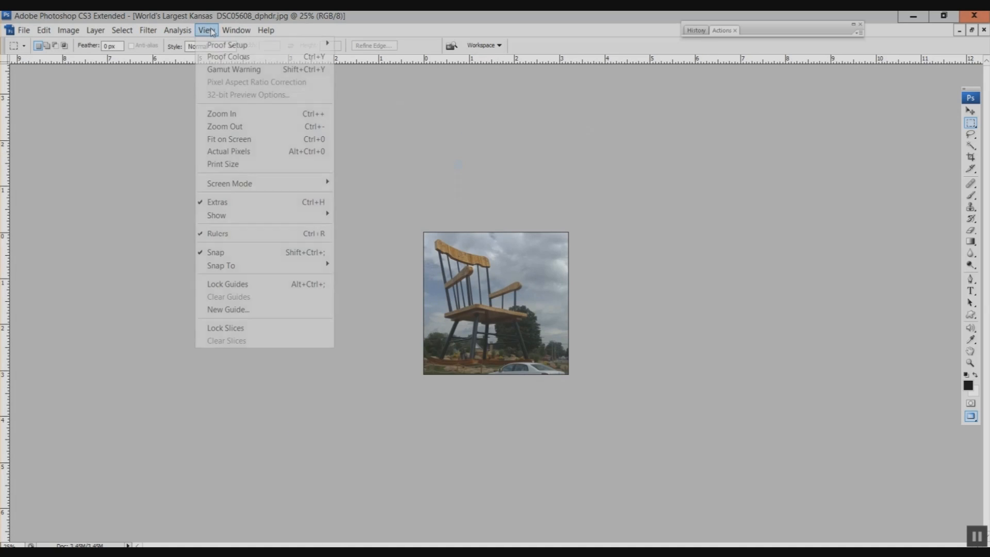
{"action": "left_click", "coordinate": [229, 152]}
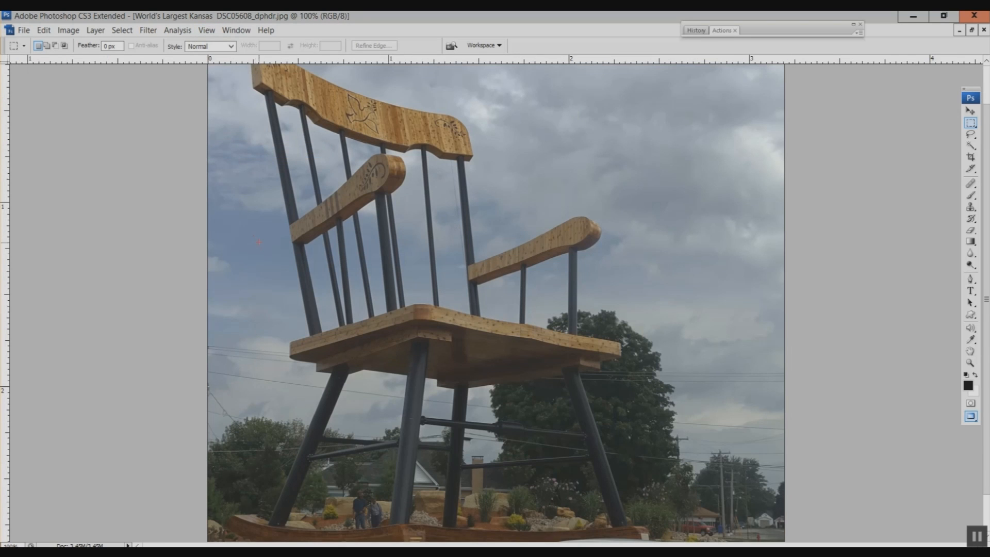
{"action": "scroll", "coordinate": [258, 241], "scroll_direction": "down", "scroll_amount": 2}
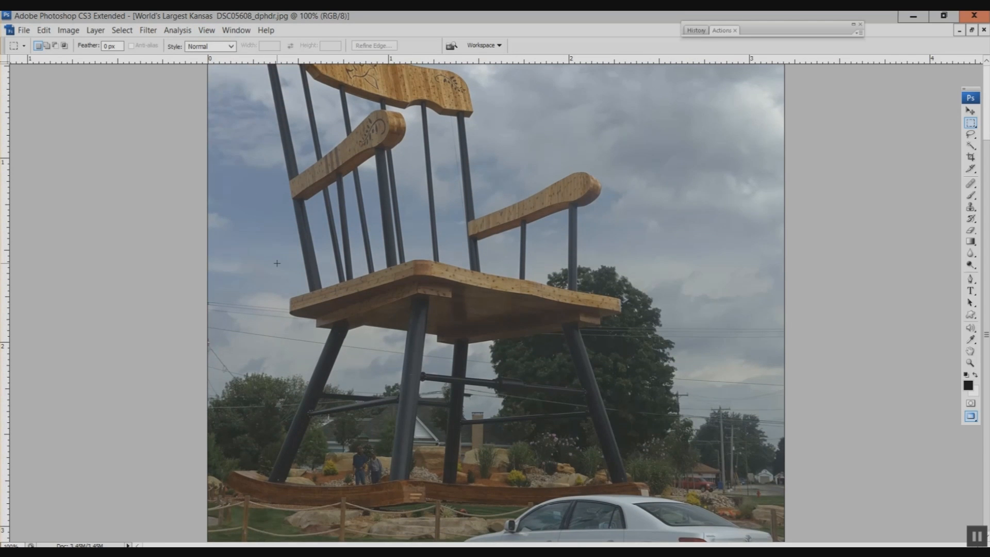
{"action": "scroll", "coordinate": [277, 263], "scroll_direction": "up", "scroll_amount": 1}
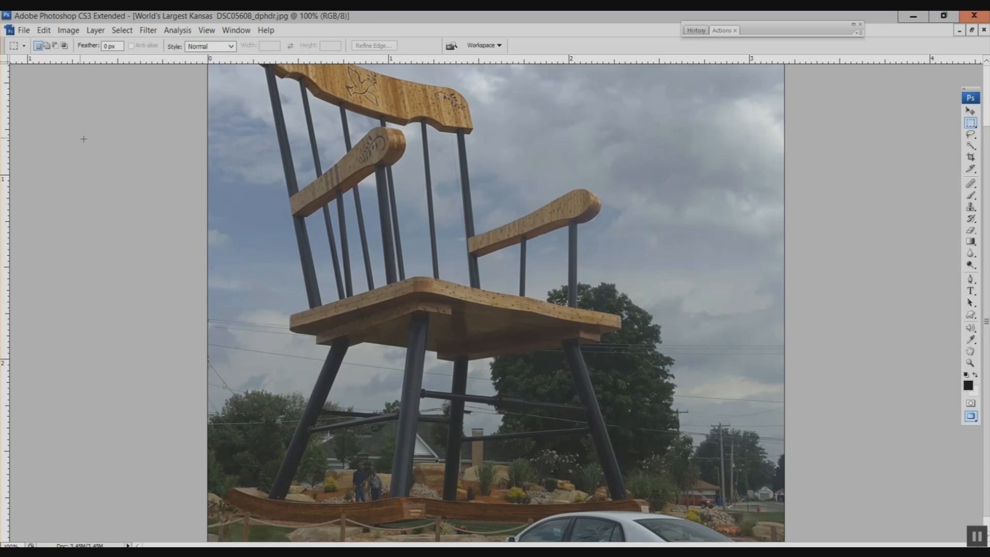
{"action": "left_click", "coordinate": [68, 30]}
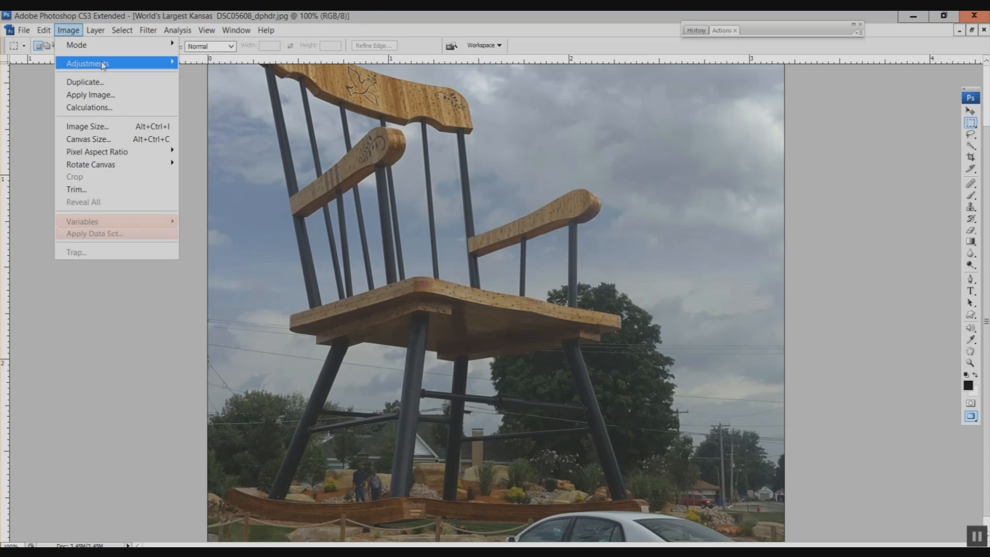
{"action": "mouse_move", "coordinate": [103, 65]}
{"action": "left_click", "coordinate": [224, 63]}
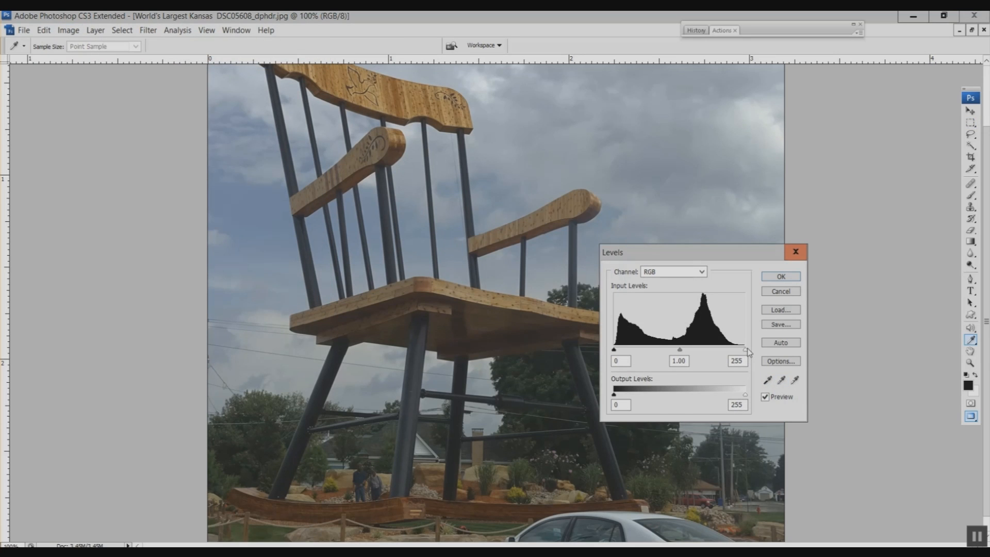
{"action": "mouse_move", "coordinate": [747, 350]}
{"action": "left_mouse_down"}
{"action": "mouse_move", "coordinate": [738, 352]}
{"action": "mouse_move", "coordinate": [748, 351]}
{"action": "left_mouse_up"}
{"action": "left_click_drag", "start_coordinate": [614, 351], "coordinate": [614, 352]}
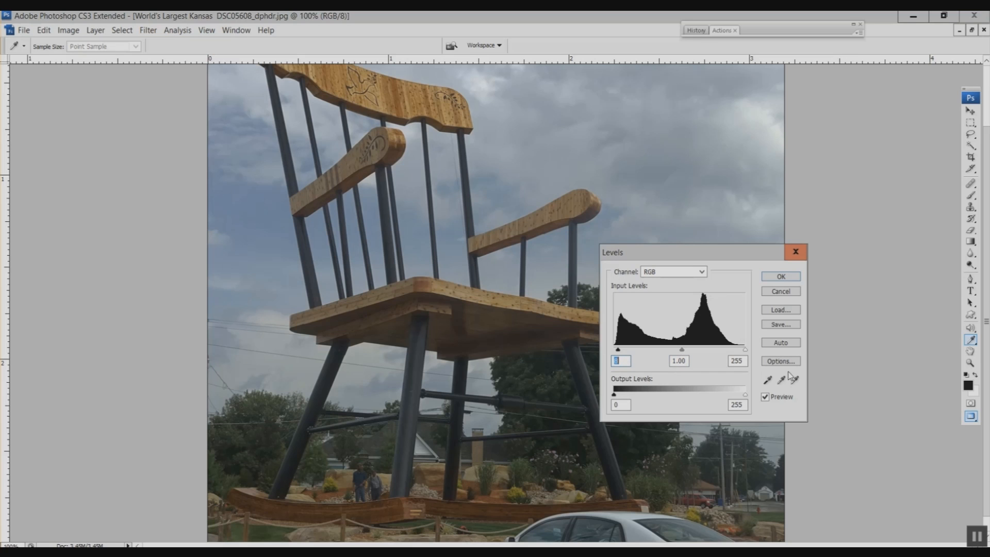
{"action": "left_click", "coordinate": [781, 277]}
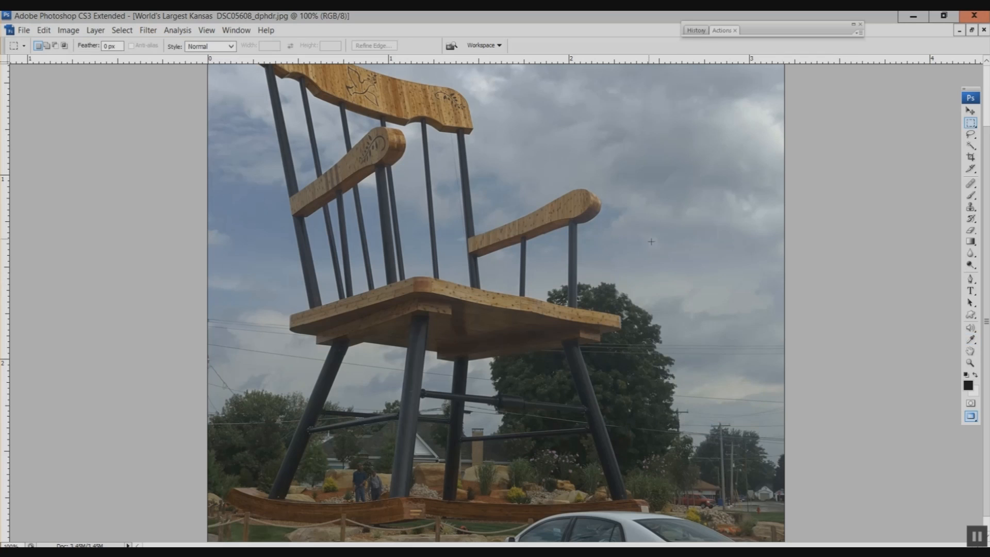
- Sharpen the image with the Nik Collection's Sharpener Pro 3 Output Sharpener, using its current settings
{"action": "left_click", "coordinate": [148, 32]}
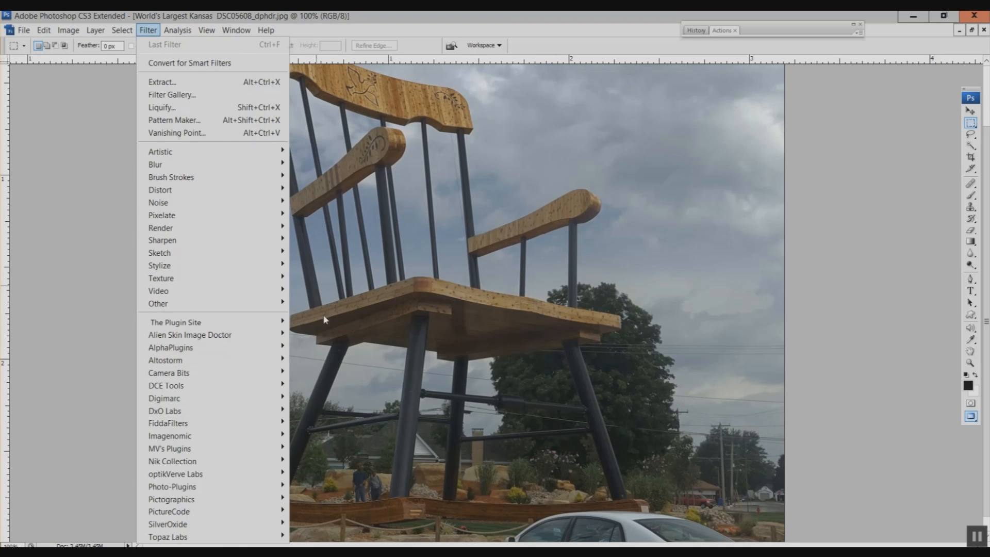
{"action": "mouse_move", "coordinate": [175, 461]}
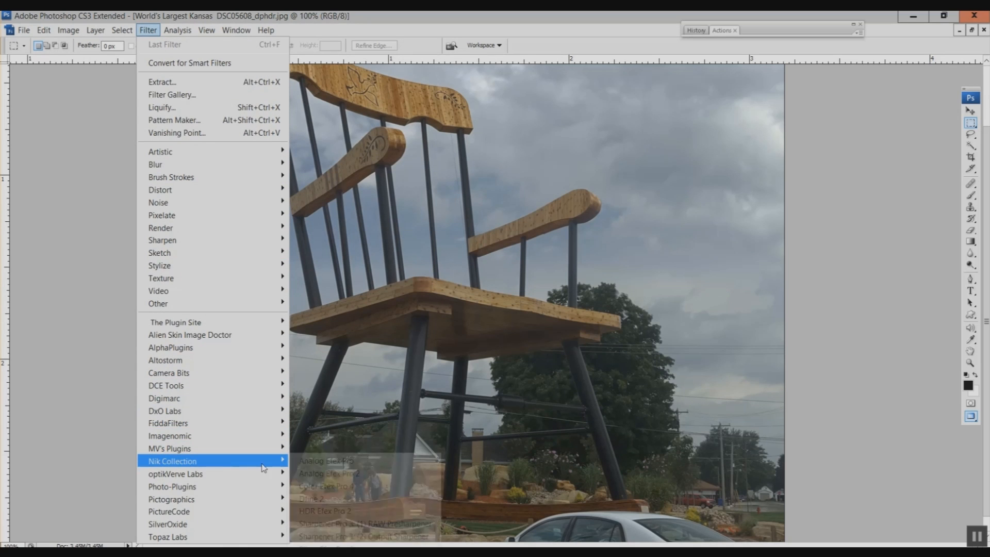
{"action": "left_click", "coordinate": [377, 537]}
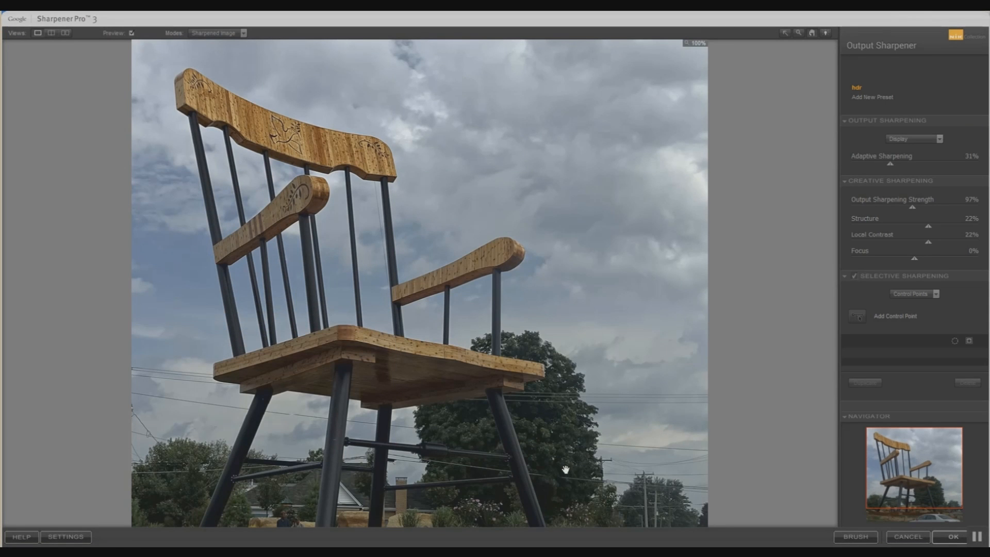
{"action": "left_click_drag", "start_coordinate": [906, 464], "coordinate": [901, 489]}
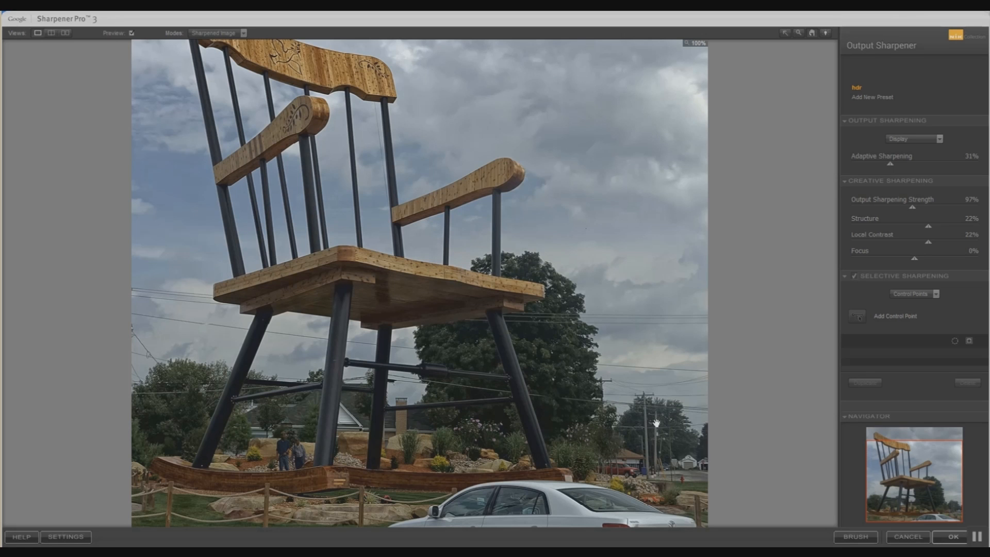
{"action": "left_click", "coordinate": [949, 538]}
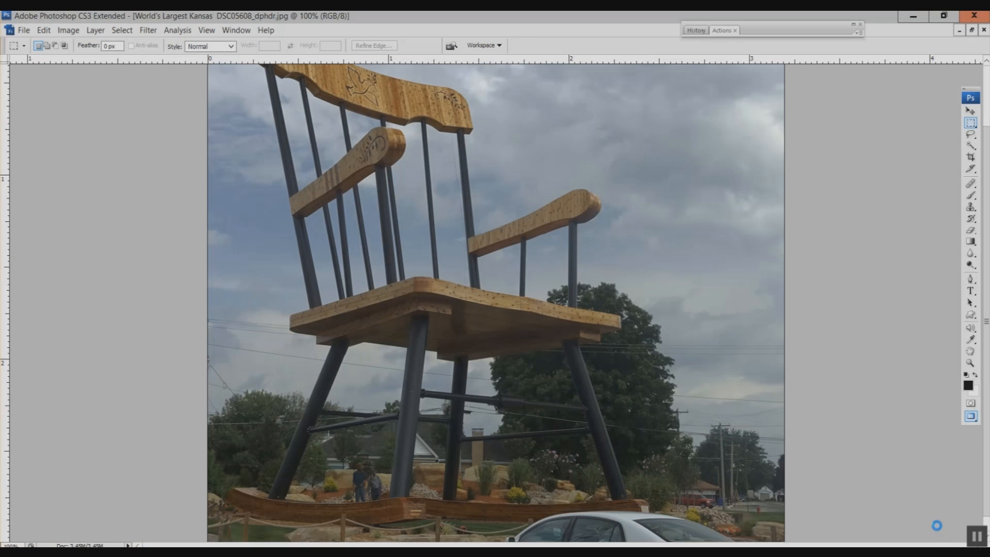